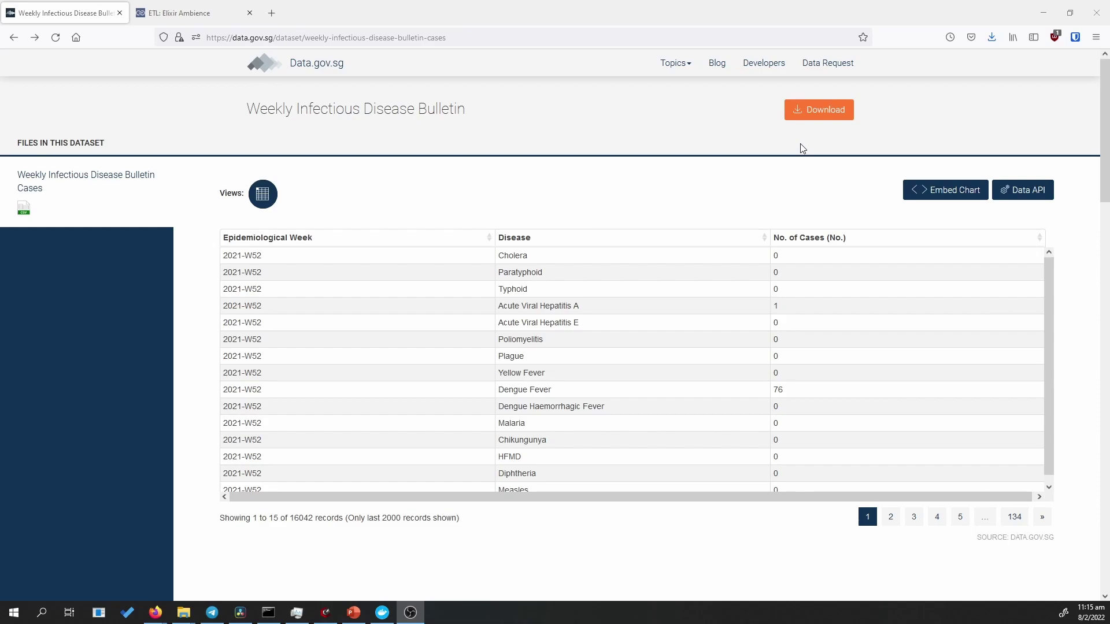
# Download the Weekly Infectious Disease Bulletin dataset and save its zip file.
pyautogui.click(826, 122)
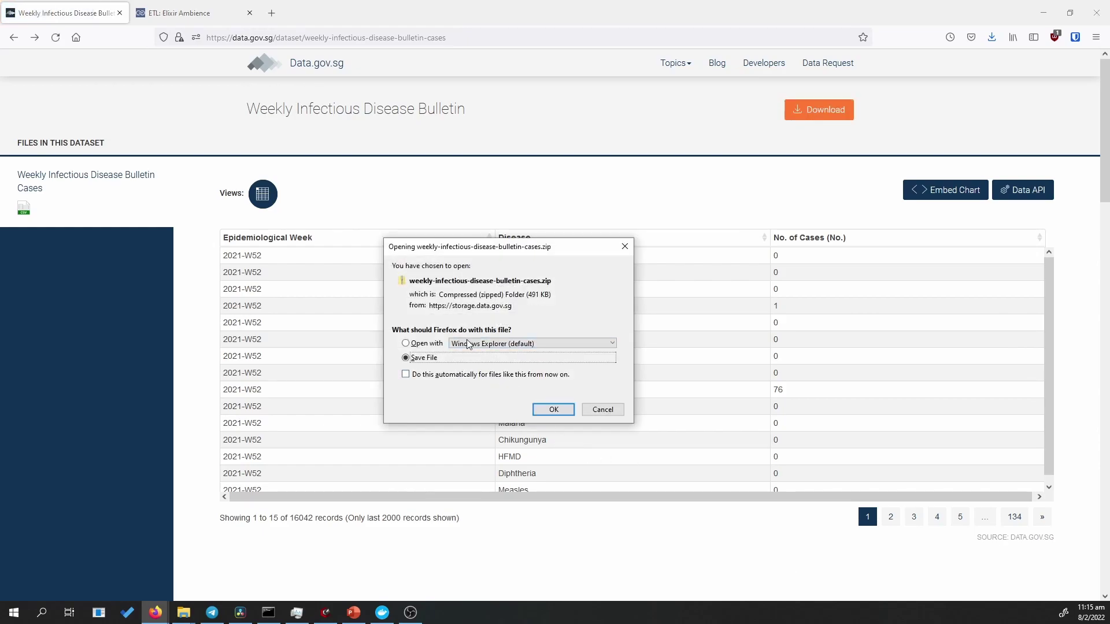
pyautogui.click(546, 411)
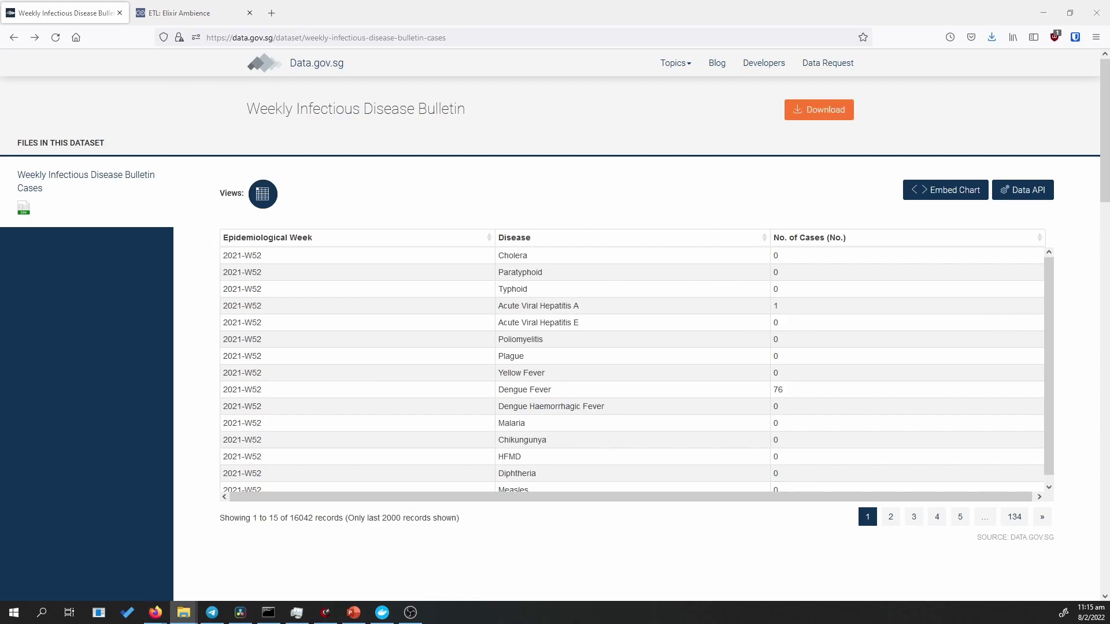
# Switch to Elixir Ambience and upload weekly-infectious-disease-bulletin-cases.csv from the file manager to the Imports page.
pyautogui.click(185, 12)
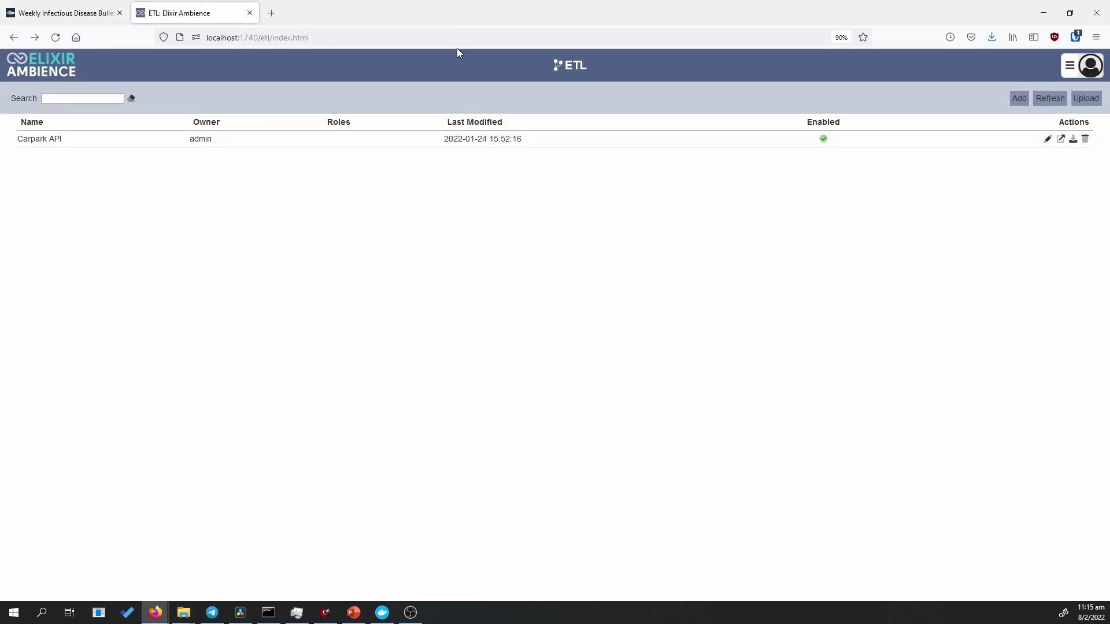
pyautogui.click(1069, 66)
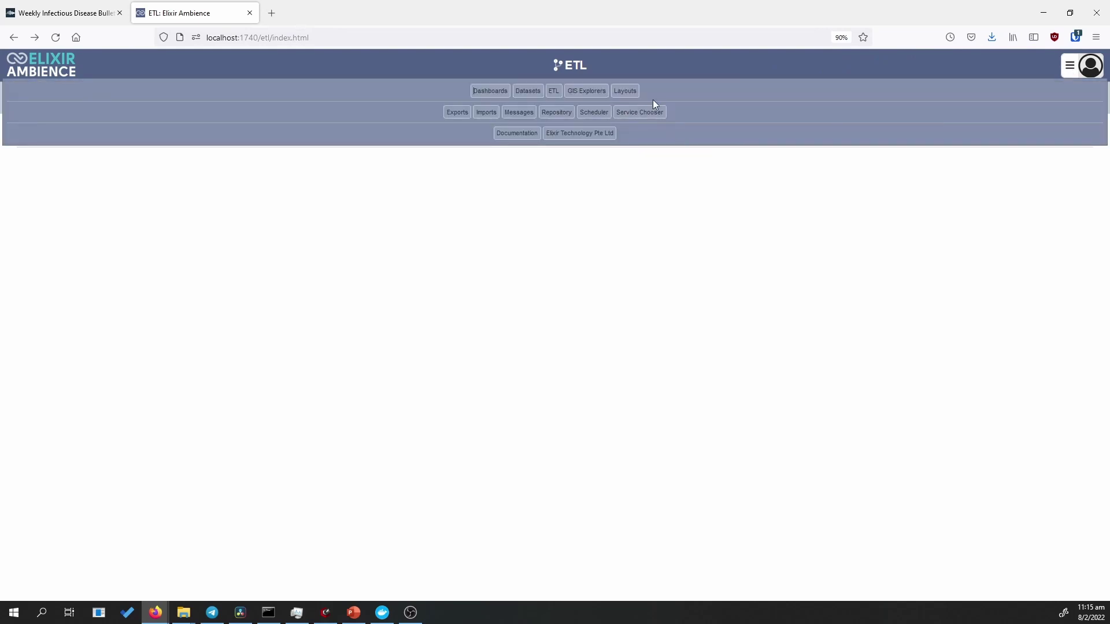
pyautogui.click(485, 114)
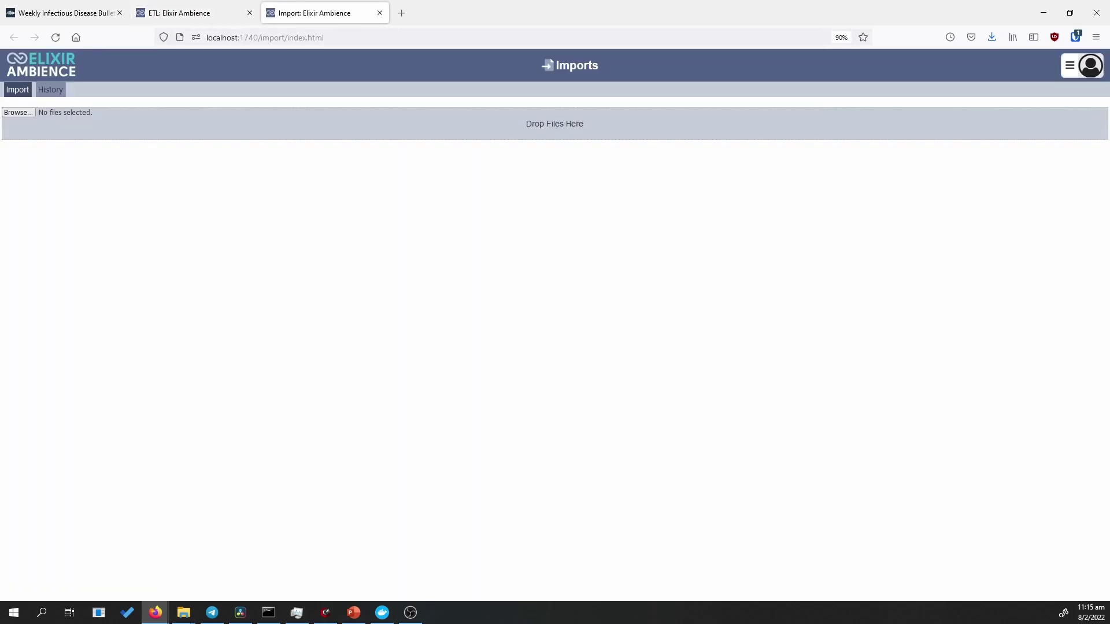
pyautogui.press('super+e')
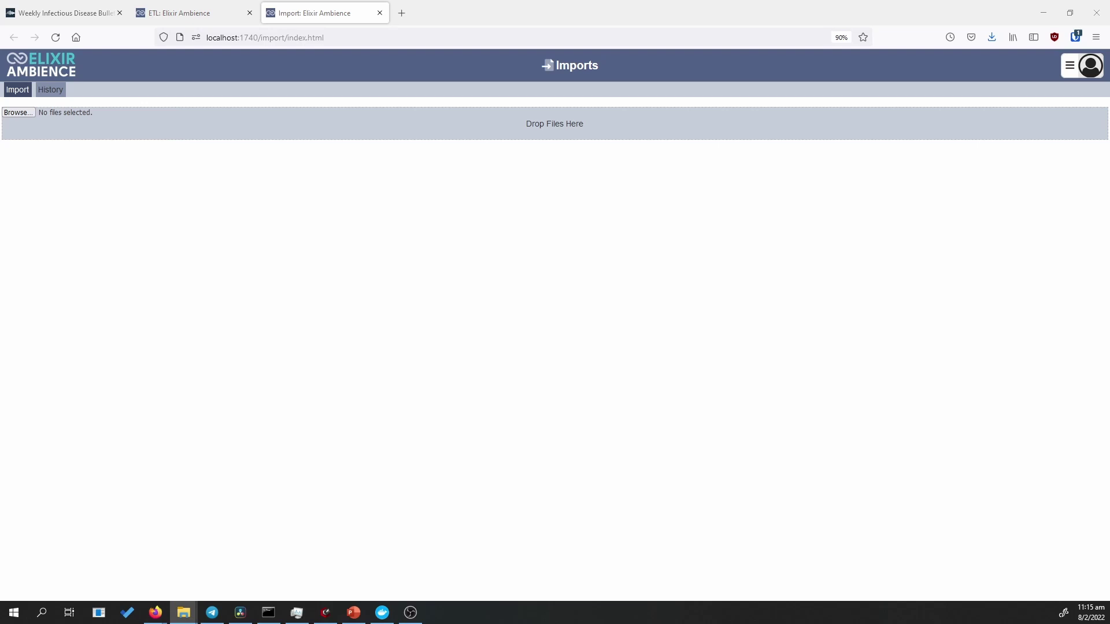
pyautogui.moveTo(621, 623); pyautogui.dragTo(637, 126)
pyautogui.click(1087, 154)
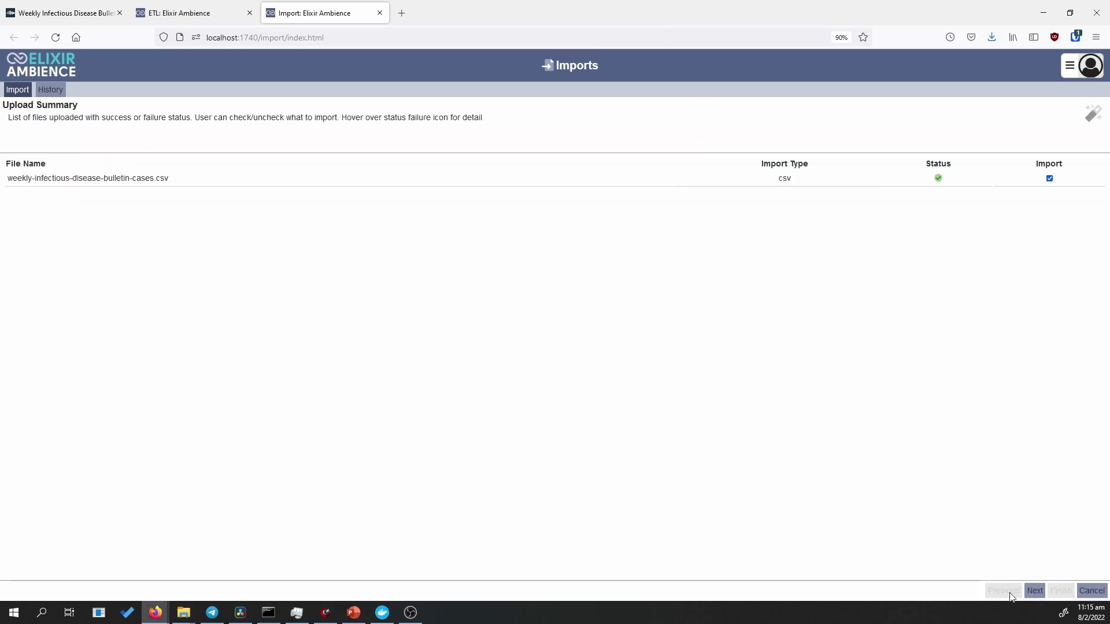
# Set the import item's collection to weekly-infectious-disease-bulletin-cases by copying the file name without its extension.
pyautogui.click(1034, 591)
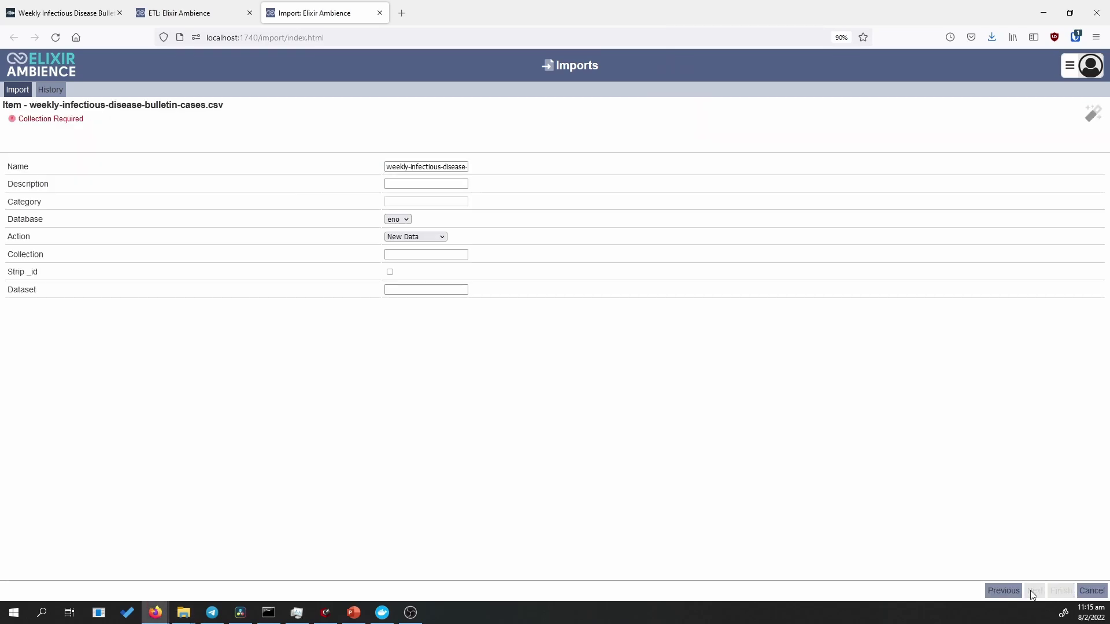
pyautogui.moveTo(391, 166); pyautogui.dragTo(459, 165)
pyautogui.rightClick(455, 167)
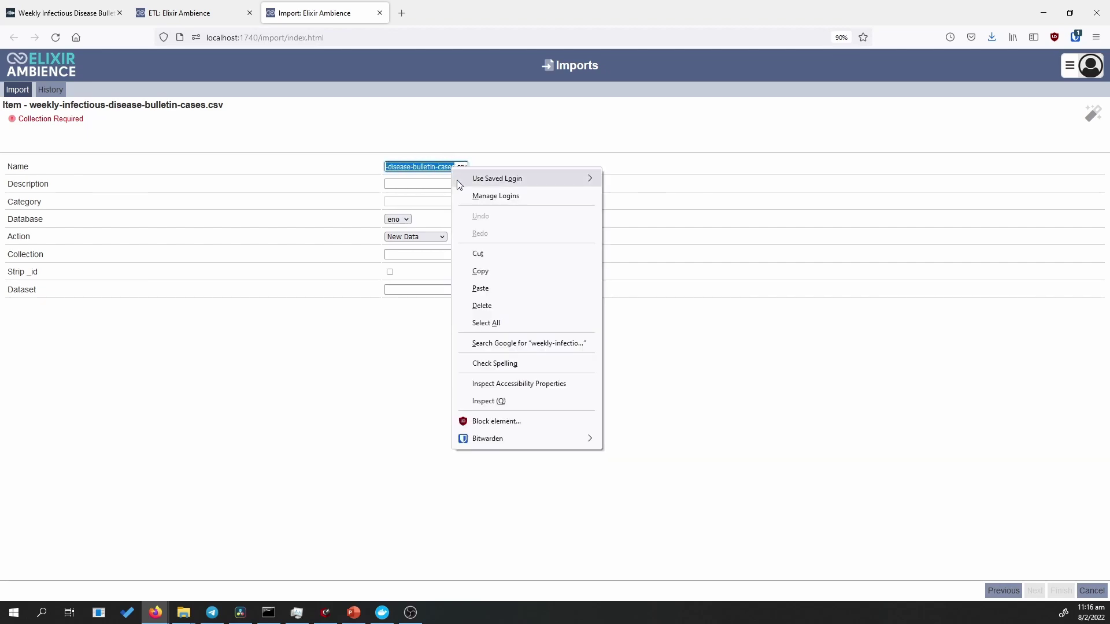
pyautogui.click(531, 280)
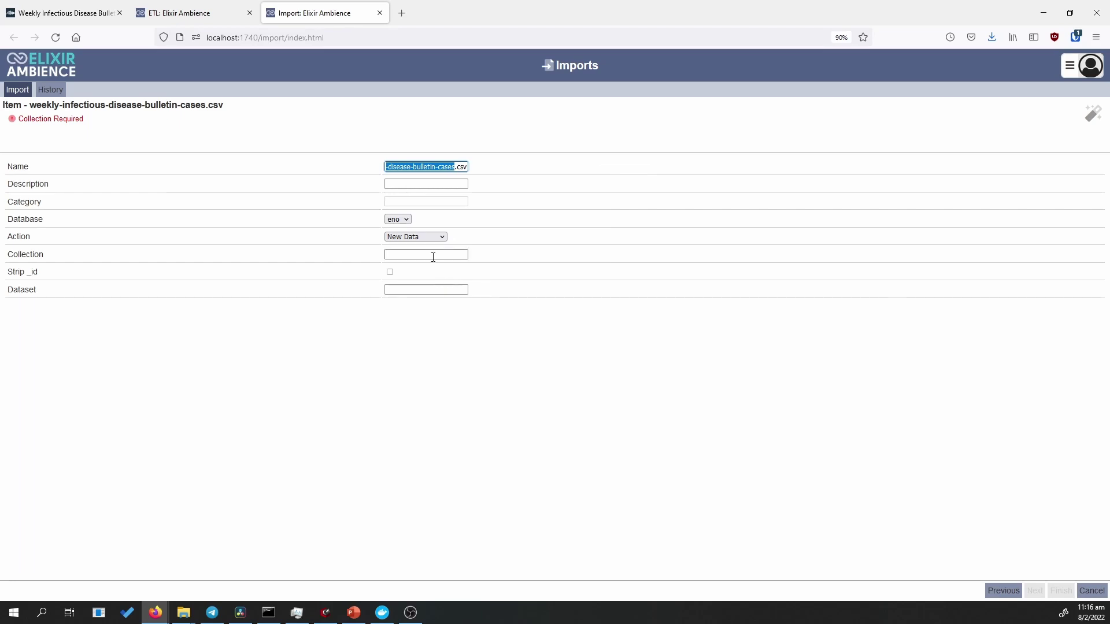
pyautogui.click(428, 253)
pyautogui.rightClick(428, 253)
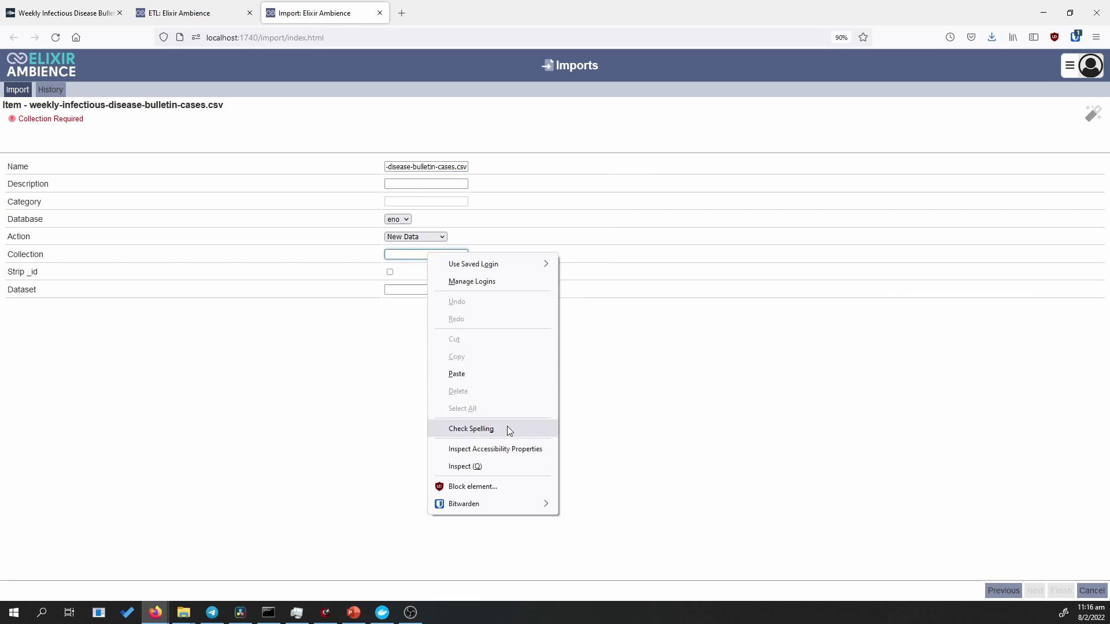
pyautogui.click(504, 376)
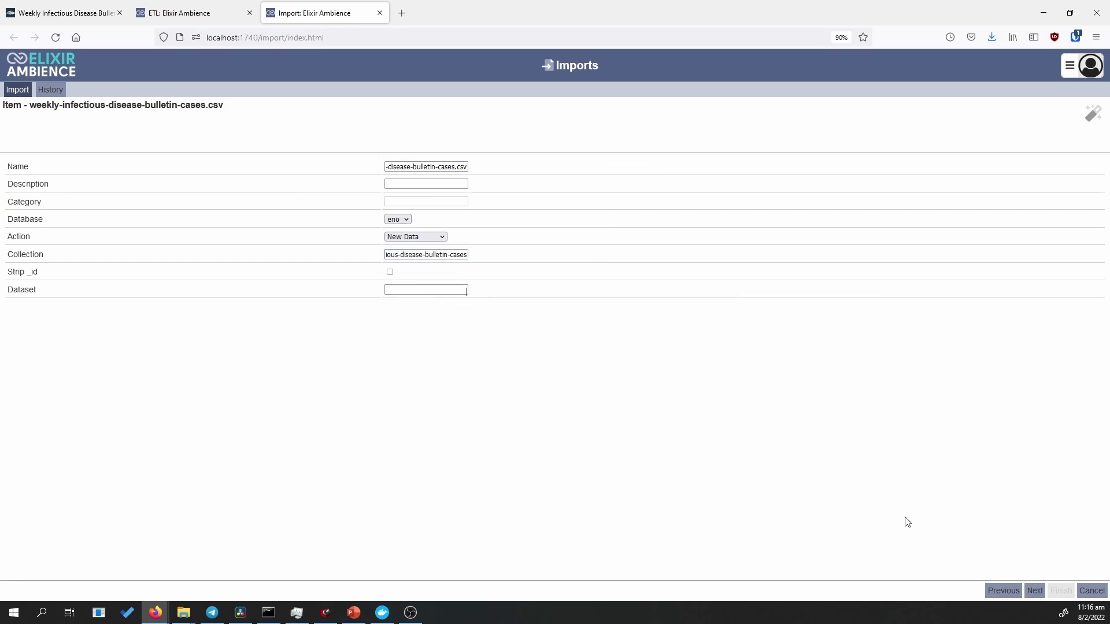
# Accept the detected schema, run the CSV import as new data and finish the import wizard.
pyautogui.click(1034, 591)
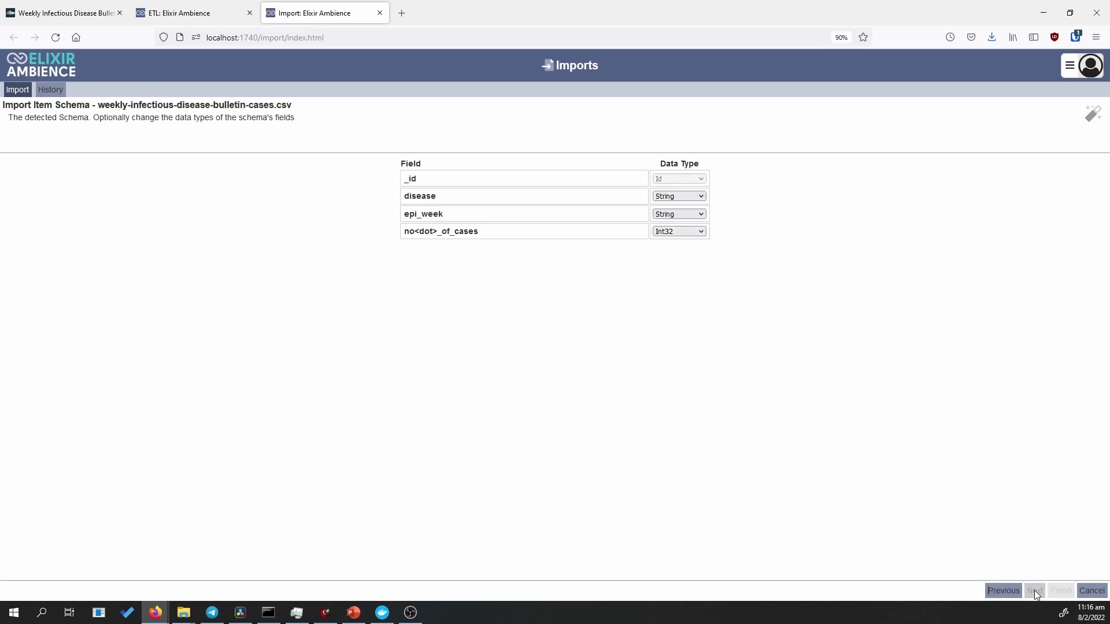
pyautogui.click(1035, 591)
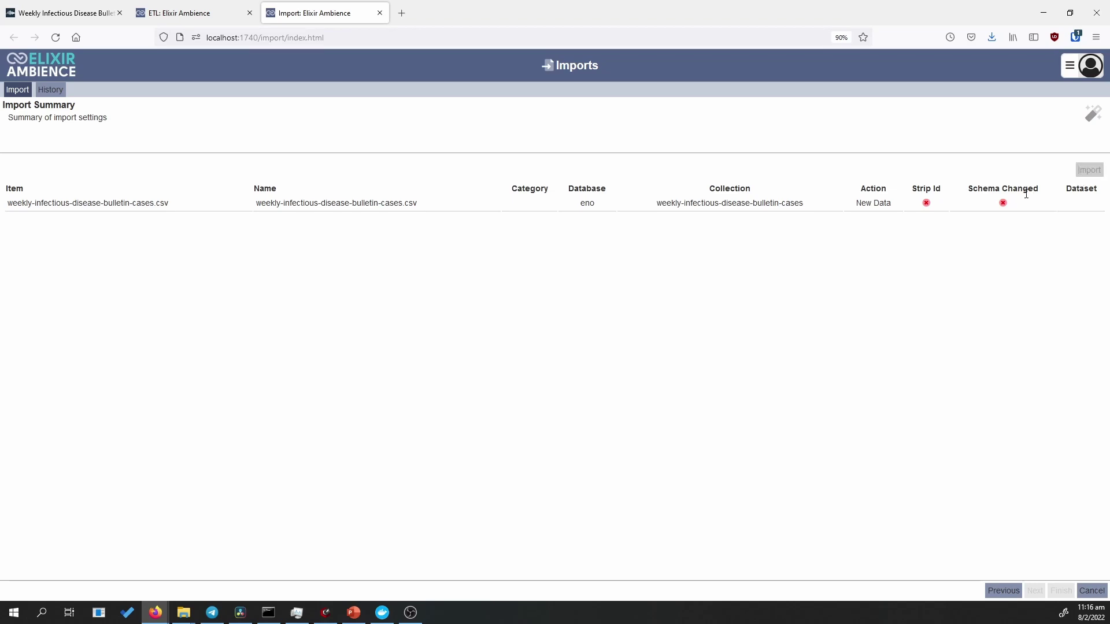
pyautogui.click(1061, 591)
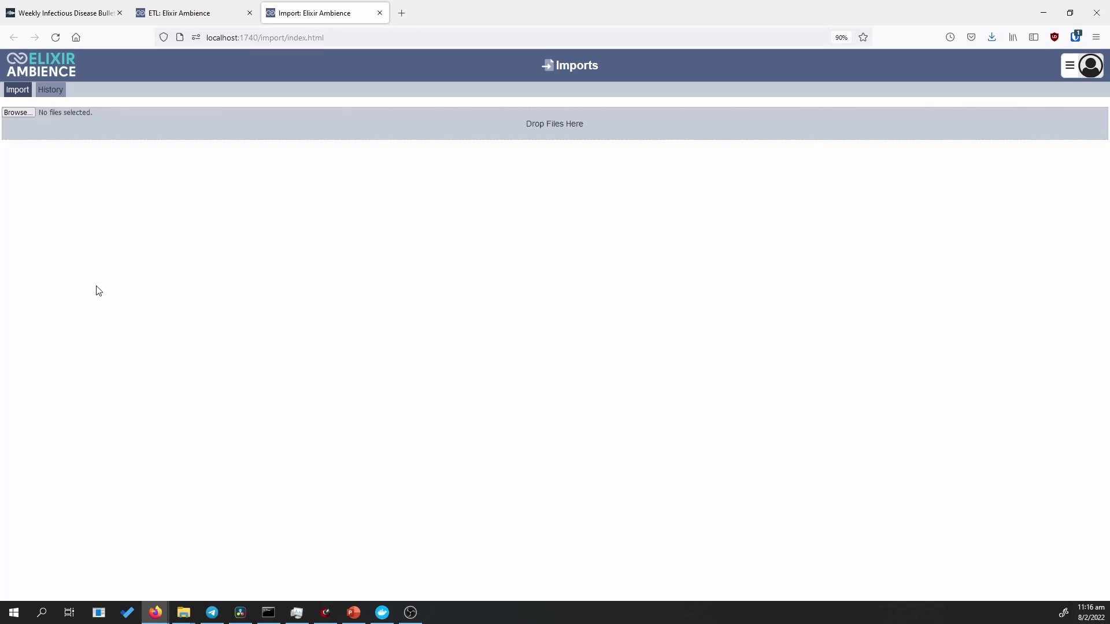
# Return to the ETL page and create a blank ETL named ETL Excercises.
pyautogui.click(196, 18)
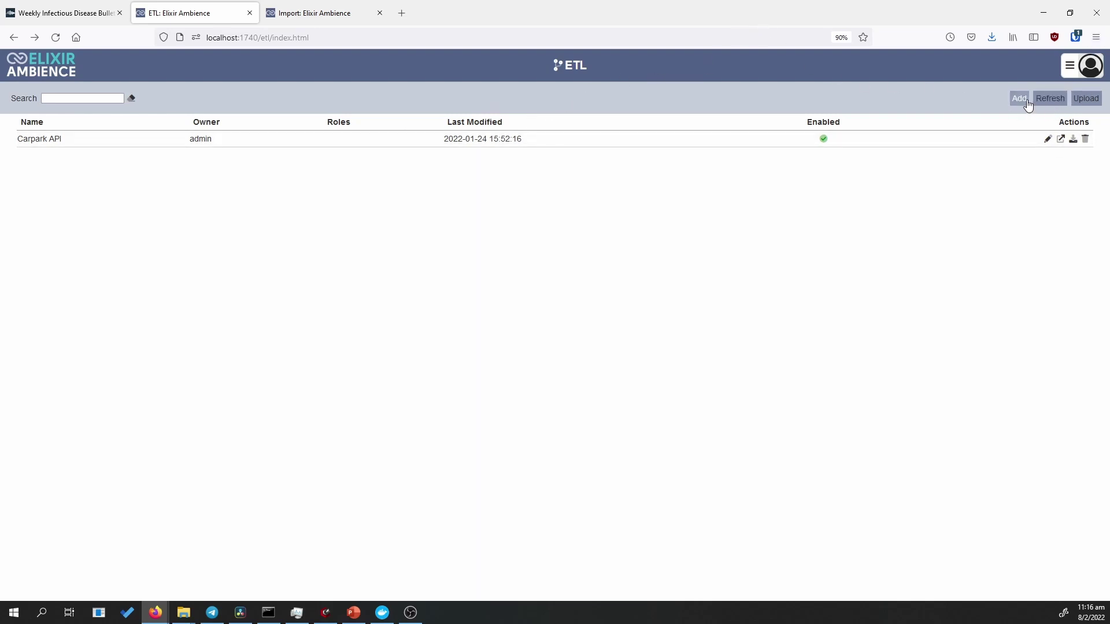
pyautogui.click(1020, 99)
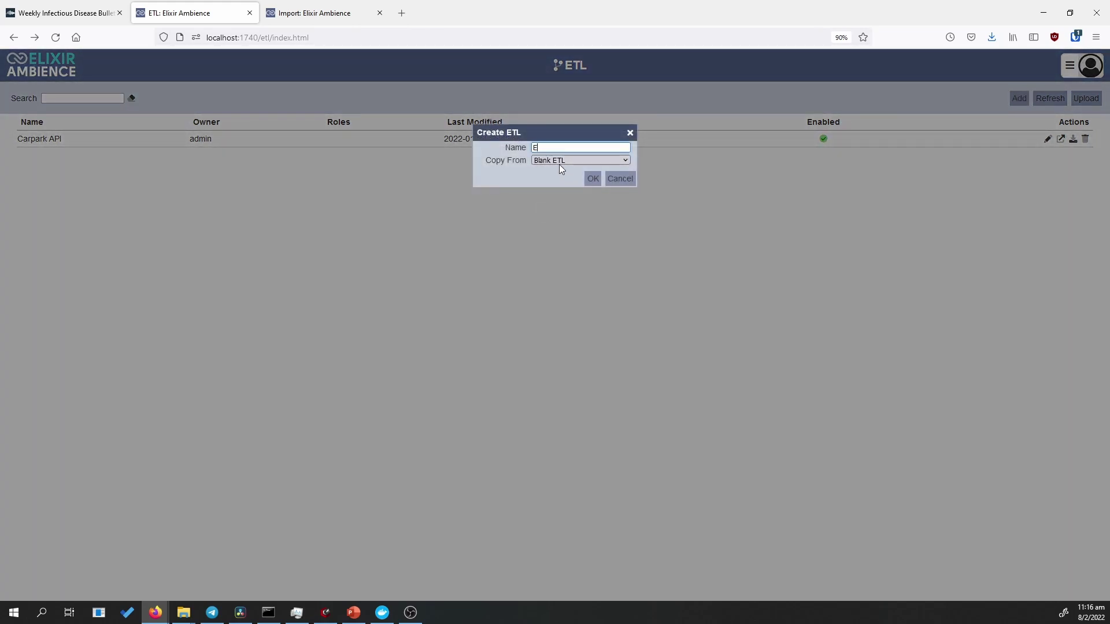
pyautogui.write('ETL Excercises')
pyautogui.click(593, 178)
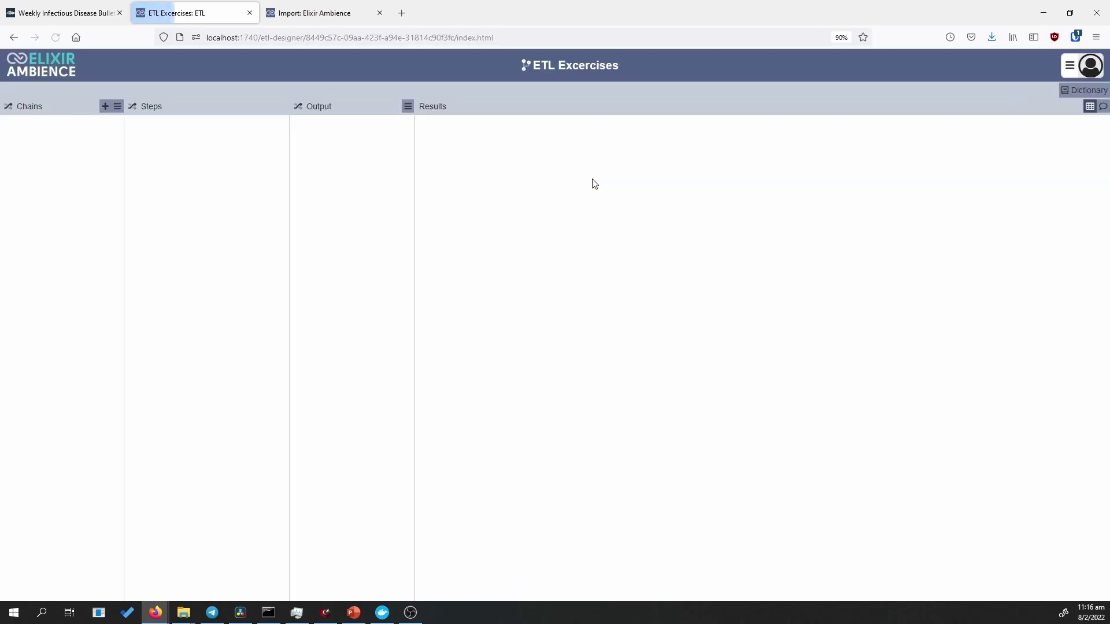
# Add a blank chain named A Read from MongoDB to the ETL.
pyautogui.click(105, 106)
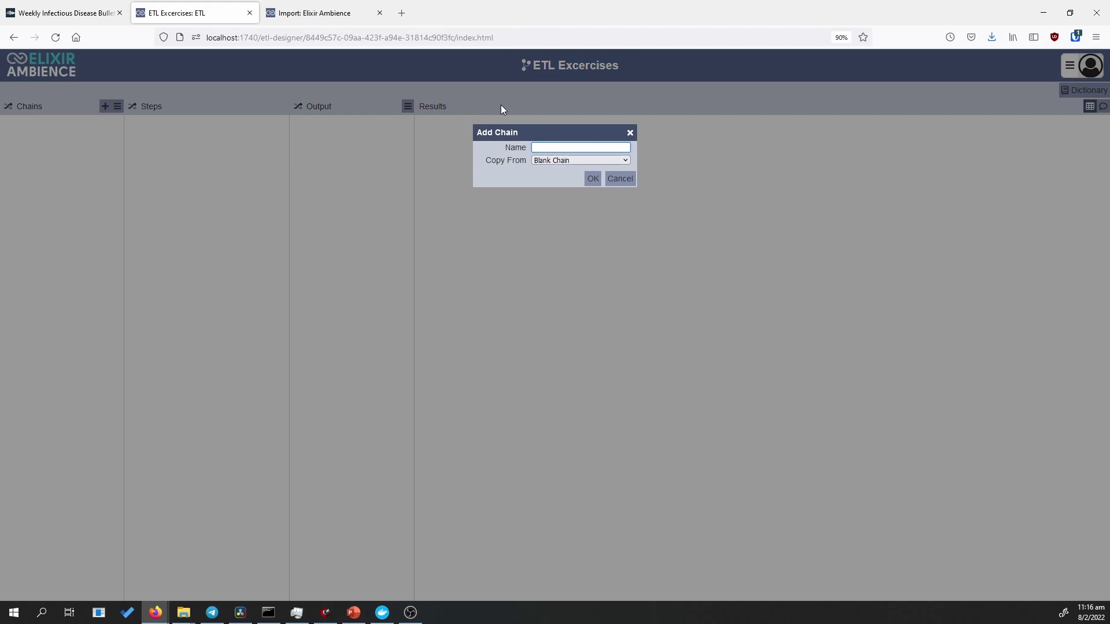
pyautogui.write('A Read from MongoDB')
pyautogui.click(590, 180)
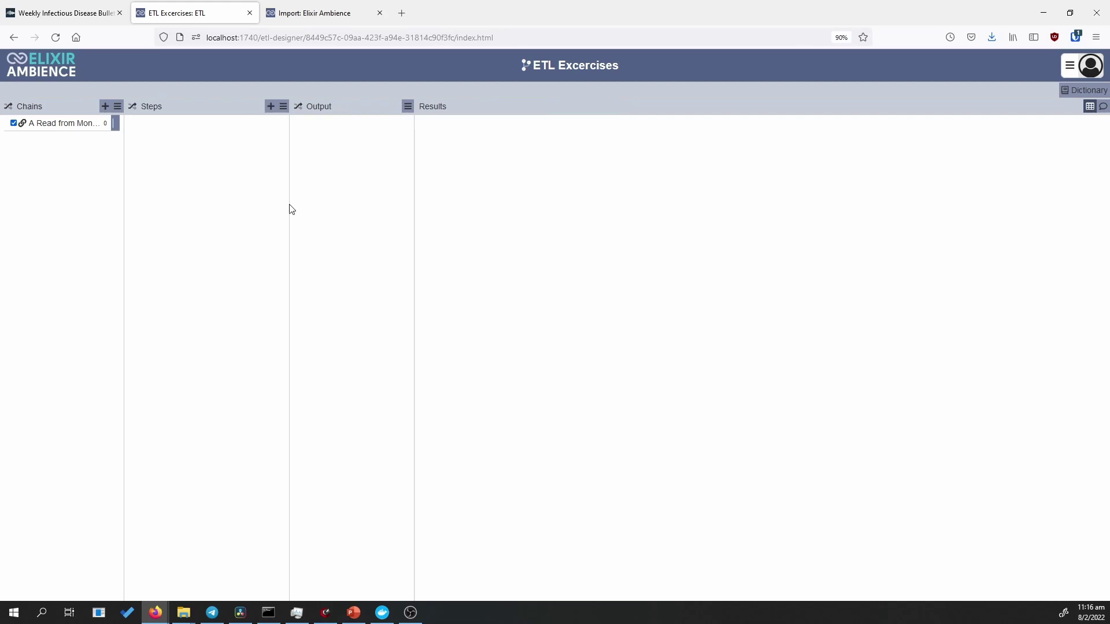
# Search the available step actions for mongo and add a MongoDB Definition step to the chain.
pyautogui.click(271, 108)
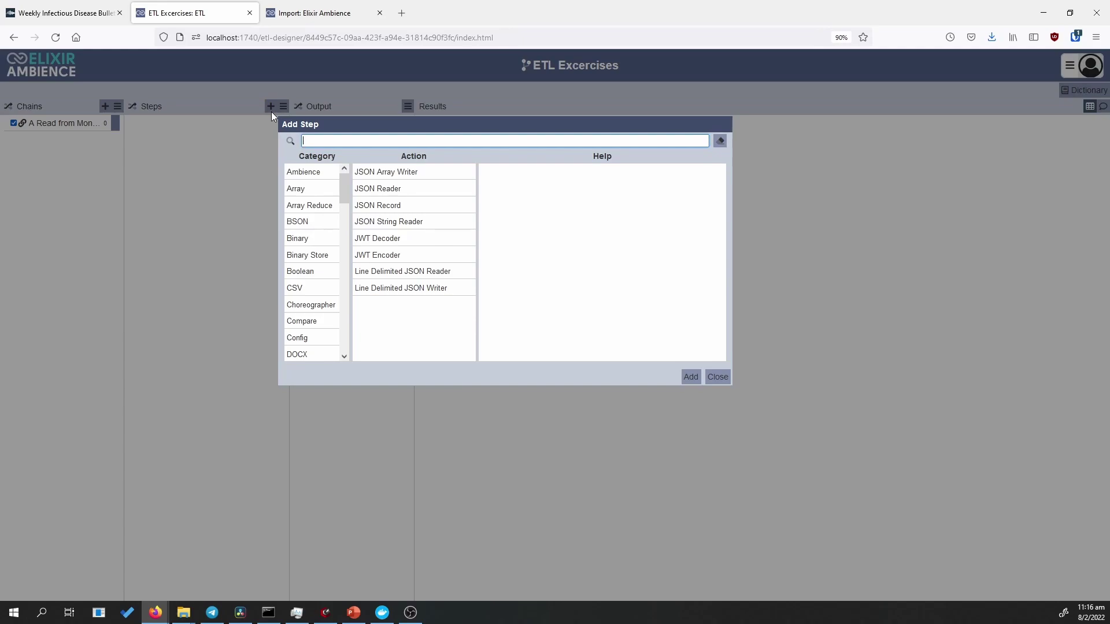
pyautogui.write('mono')
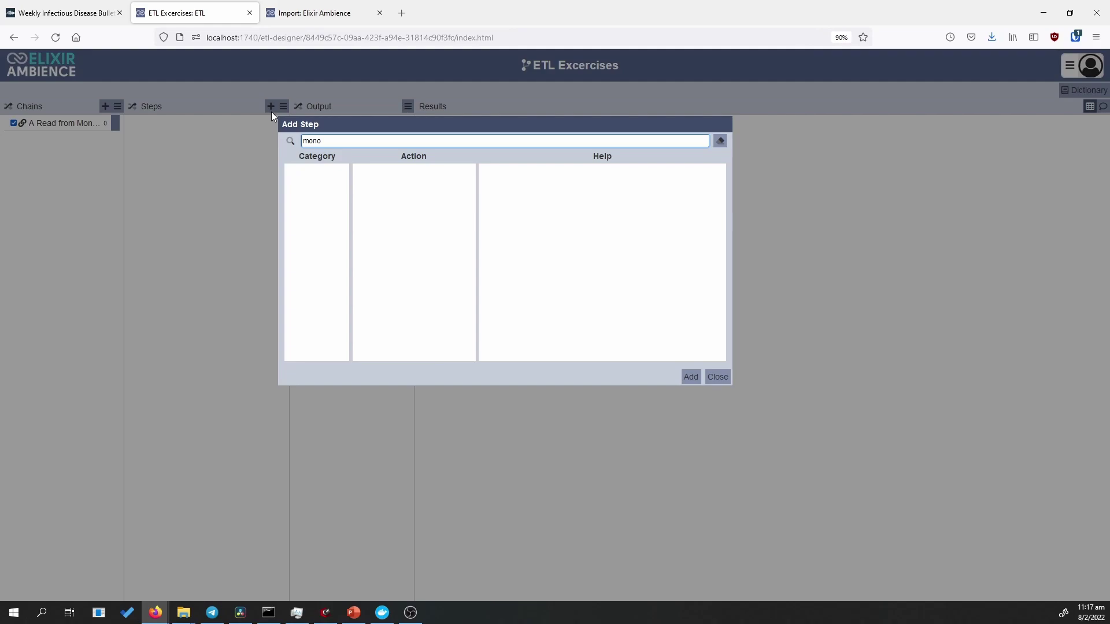
pyautogui.press('BackSpace')
pyautogui.write('go')
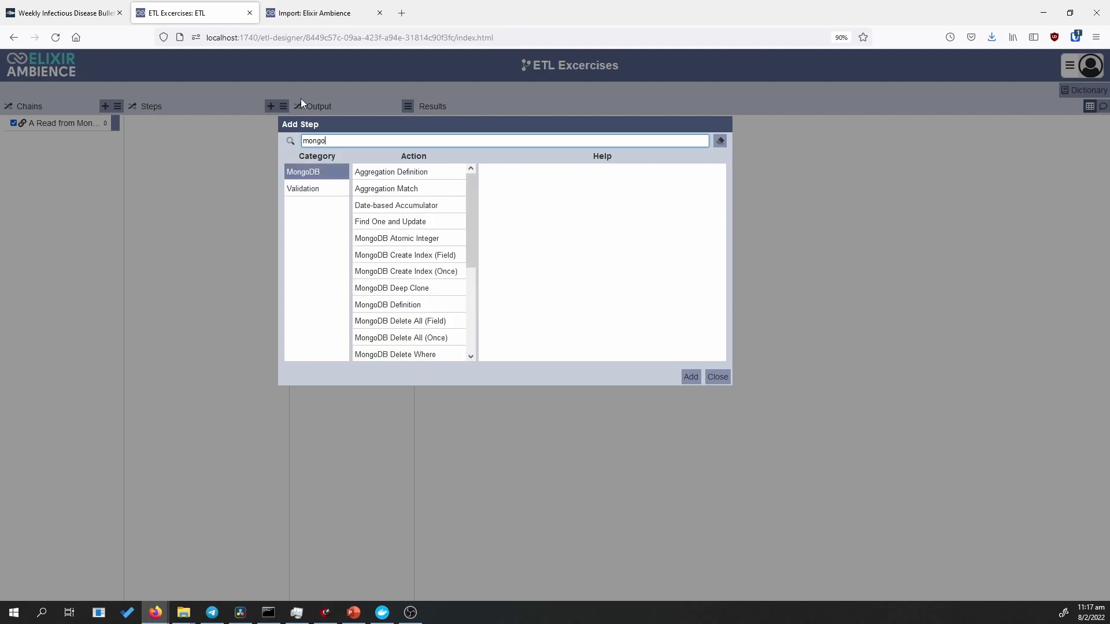
pyautogui.click(459, 305)
pyautogui.click(690, 376)
# Add a MongoDB Reader step after the MongoDB Definition step and close the step chooser.
pyautogui.scroll(-3, 419, 278)
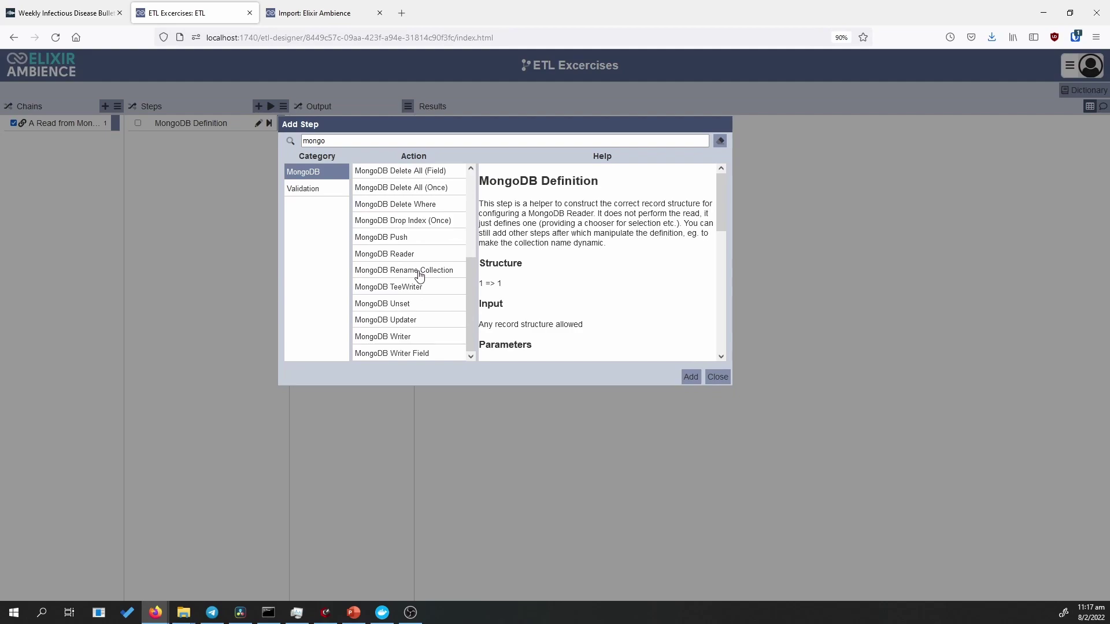
pyautogui.click(426, 255)
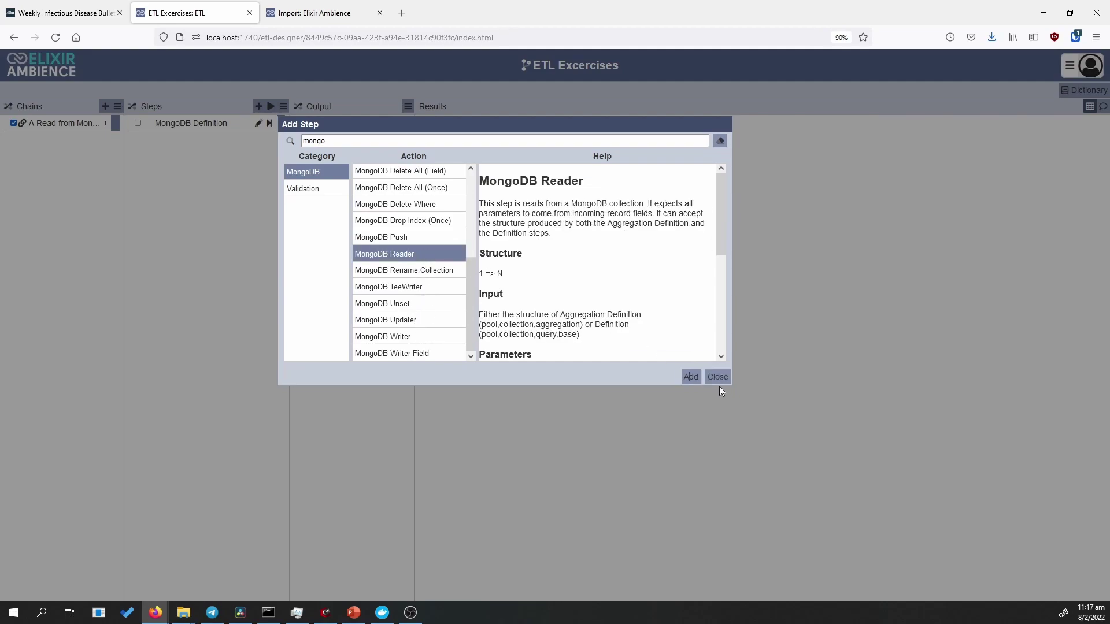
pyautogui.click(697, 381)
pyautogui.rightClick(694, 382)
pyautogui.click(663, 366)
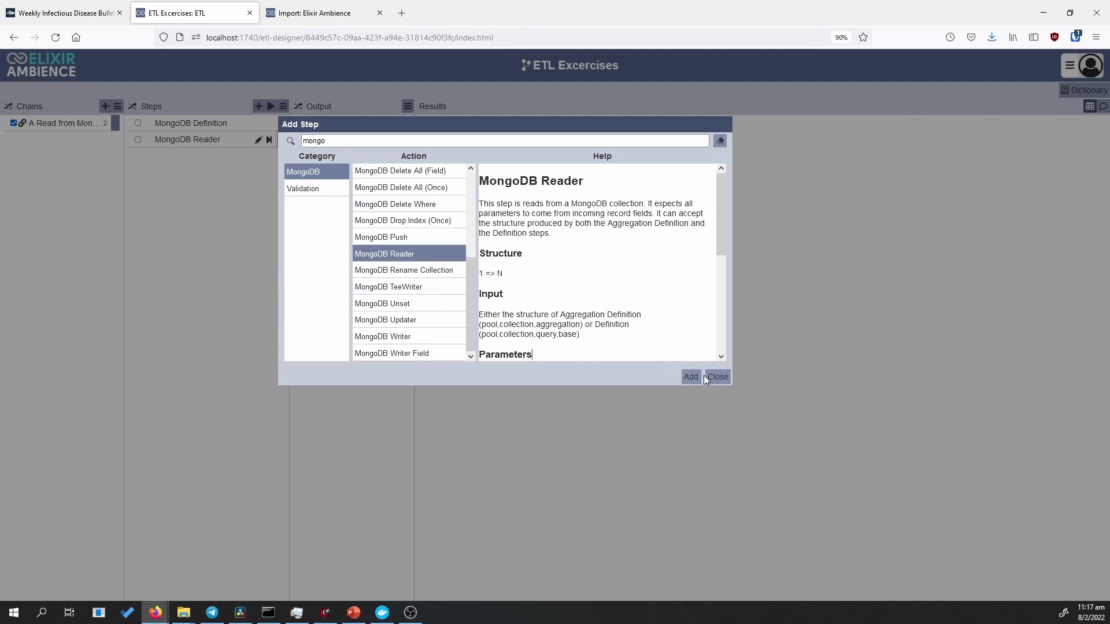
pyautogui.click(715, 377)
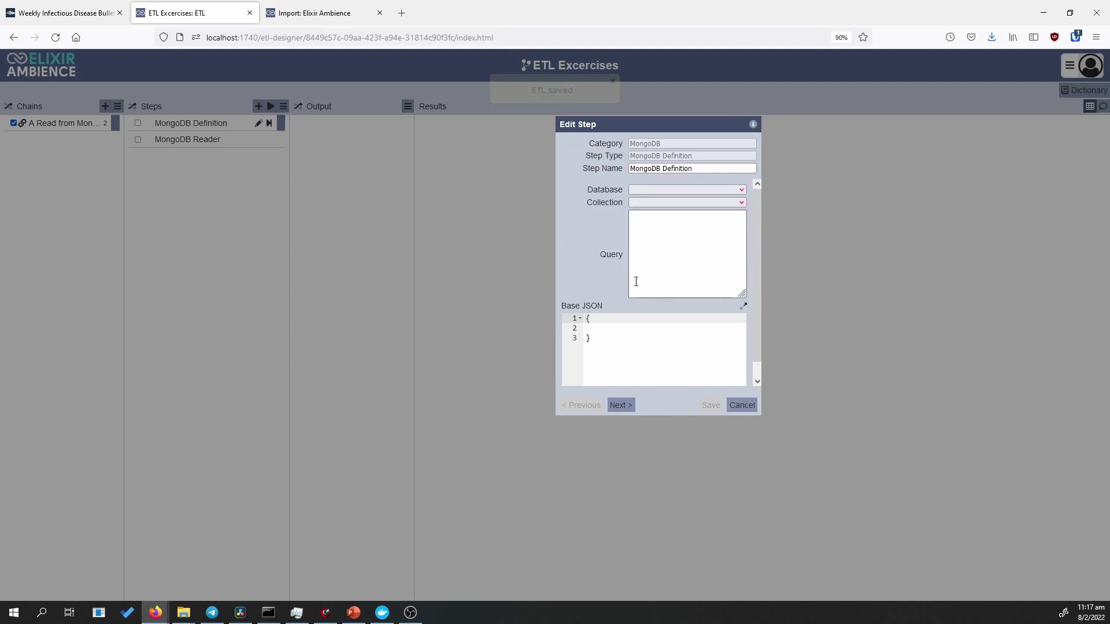
# Configure the MongoDB Definition step with database eno and collection weekly-infectious-disease-bulletin-cases, then save and run it.
pyautogui.click(646, 192)
pyautogui.click(658, 205)
pyautogui.click(657, 202)
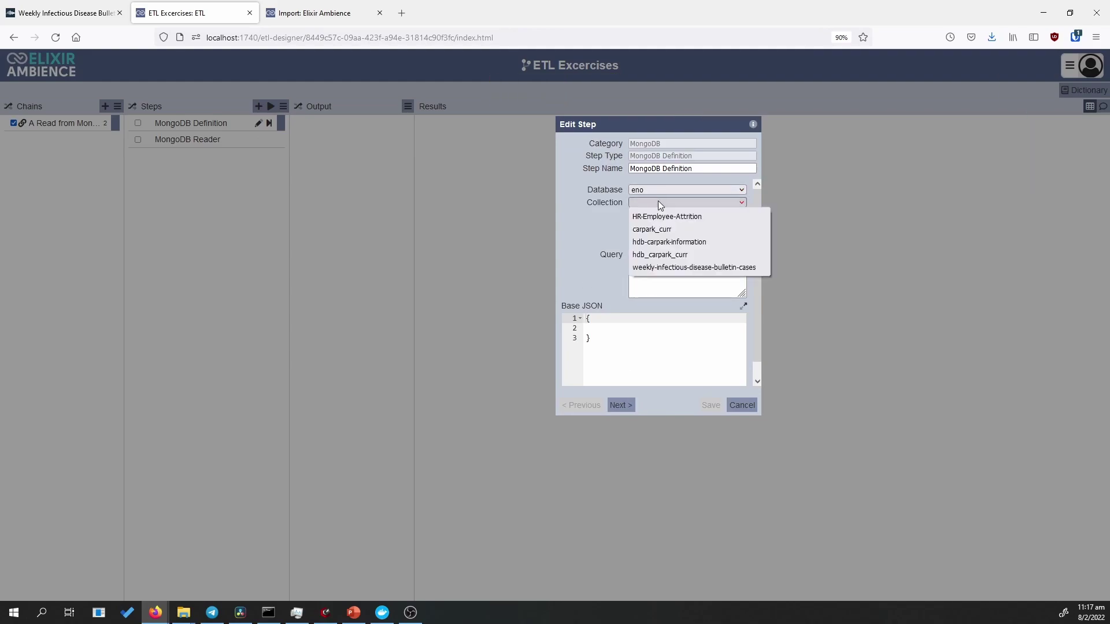
pyautogui.click(680, 268)
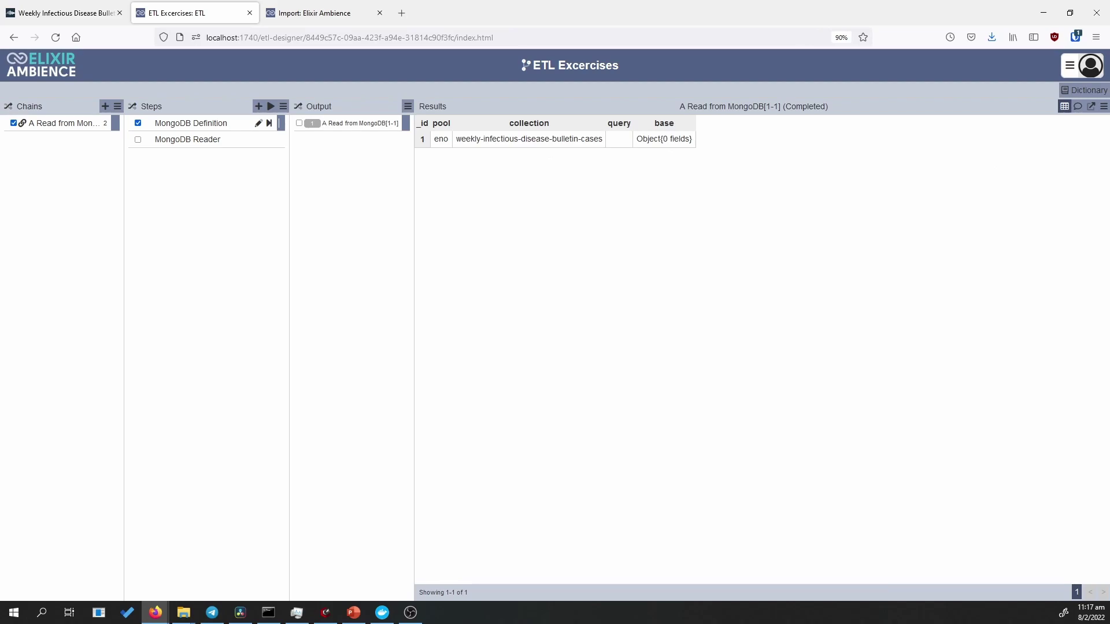
# Run the chain up to the MongoDB Reader step and expand the first record's _metadata object in the results.
pyautogui.click(250, 140)
pyautogui.click(269, 139)
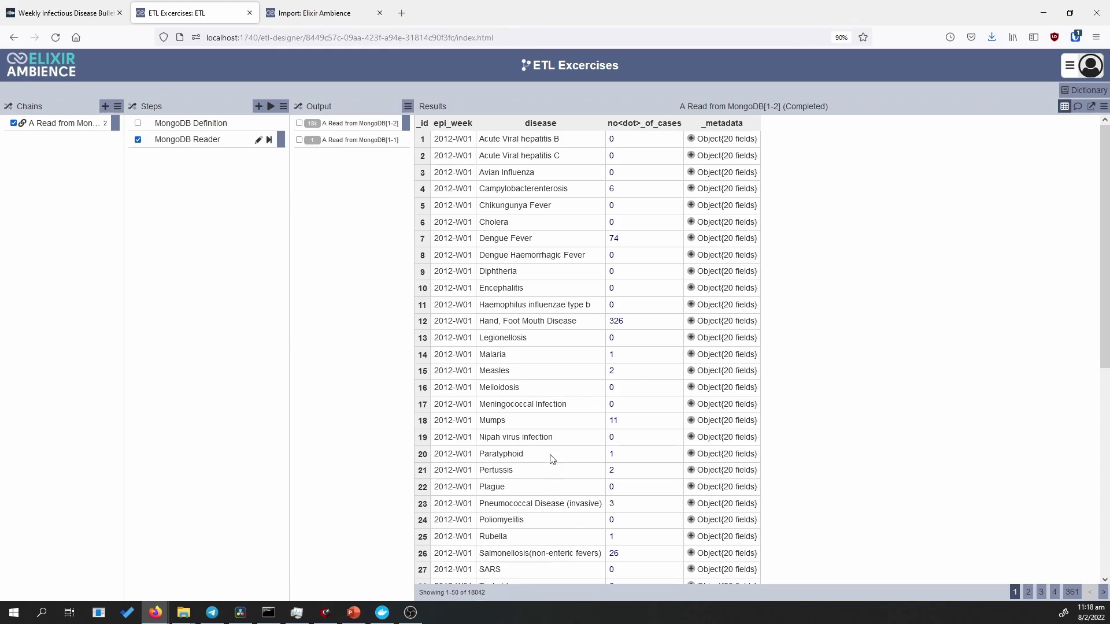
pyautogui.scroll(-3, 902, 422)
pyautogui.scroll(3, 902, 420)
pyautogui.click(692, 139)
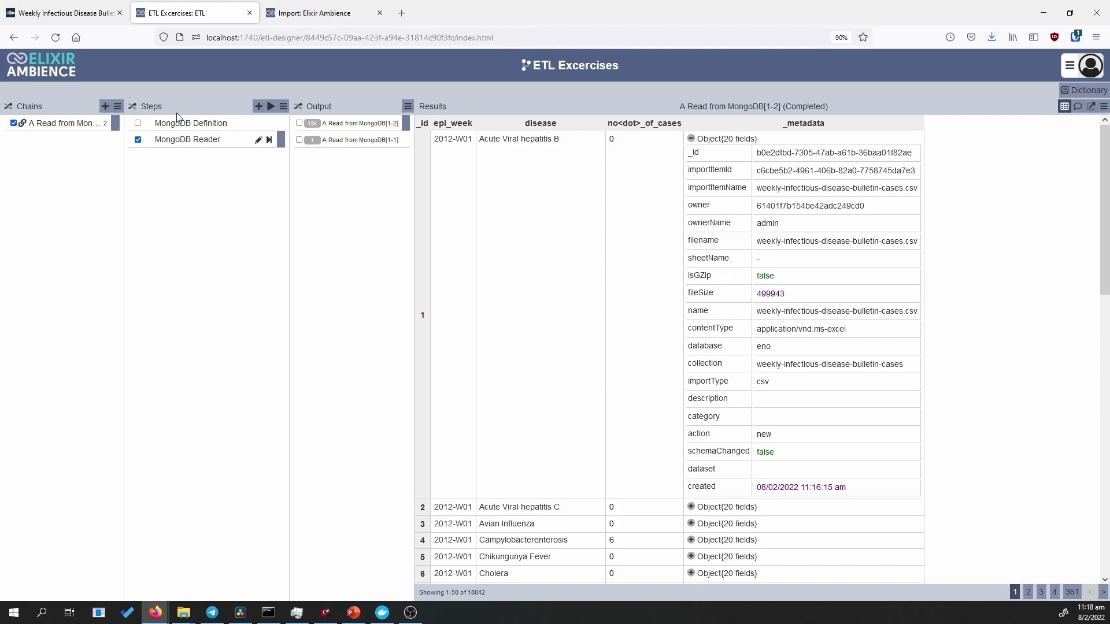
# Return to the Weekly Infectious Disease Bulletin page and view its Data API query instructions.
pyautogui.click(50, 16)
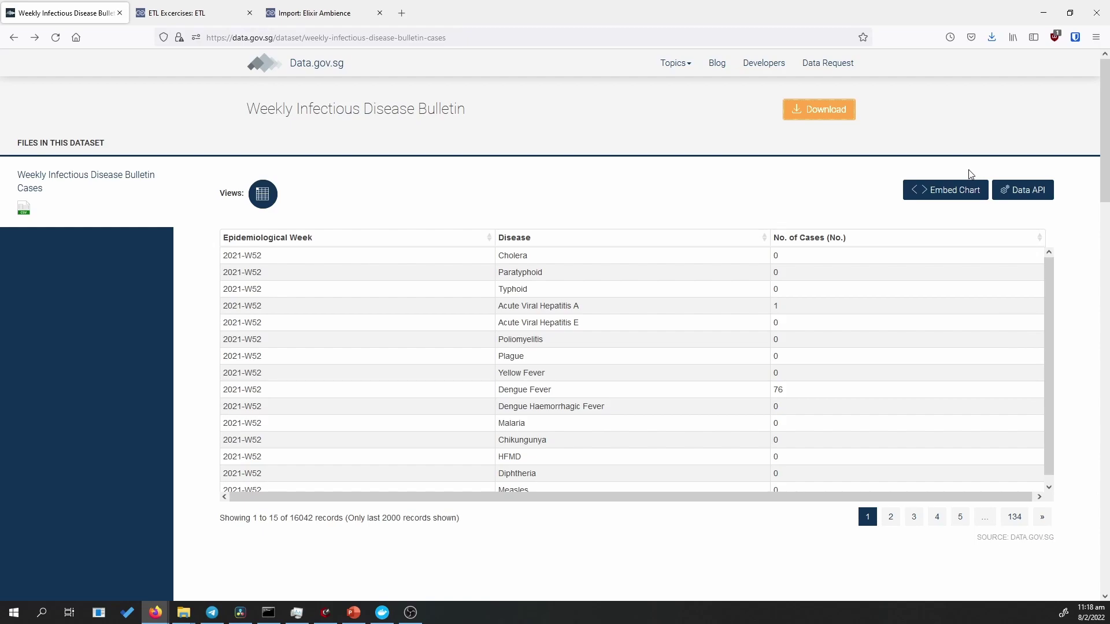
pyautogui.click(1013, 194)
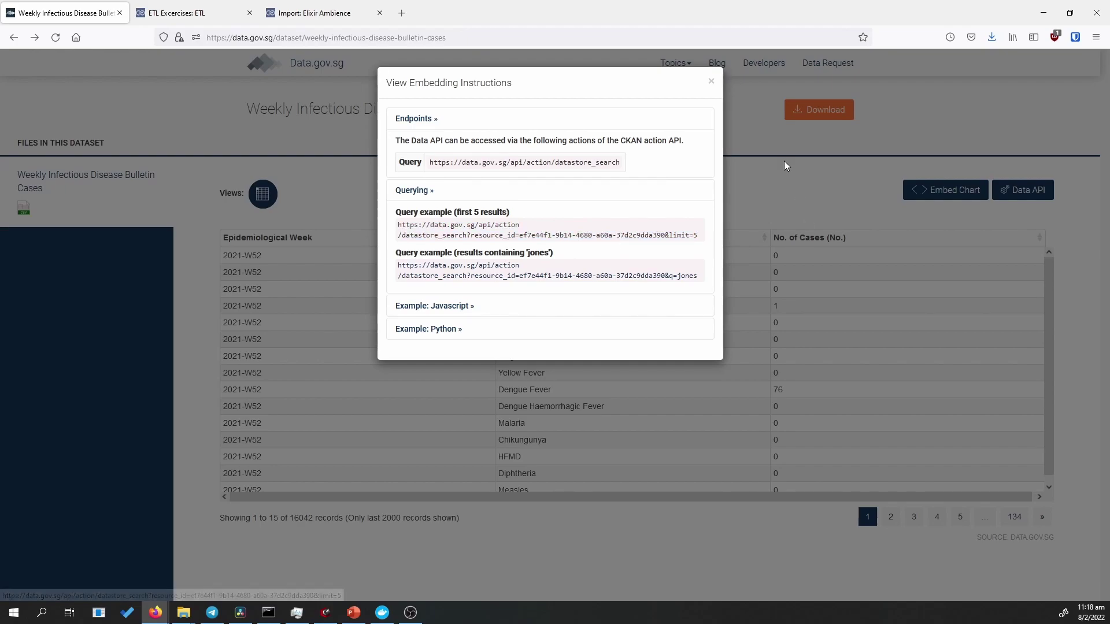
pyautogui.click(711, 82)
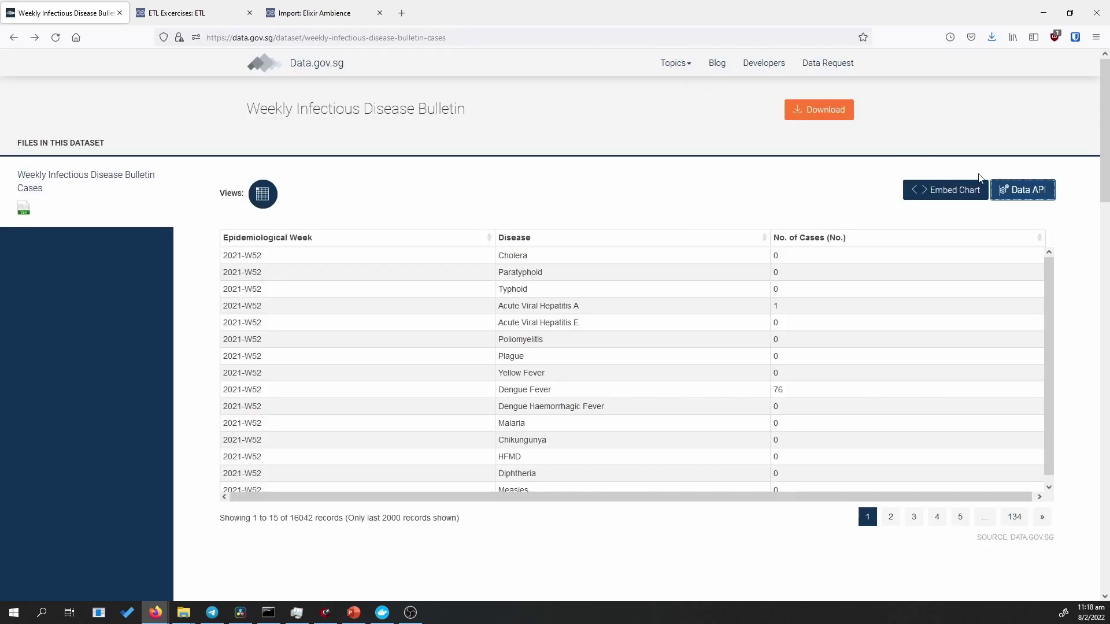
pyautogui.click(1015, 193)
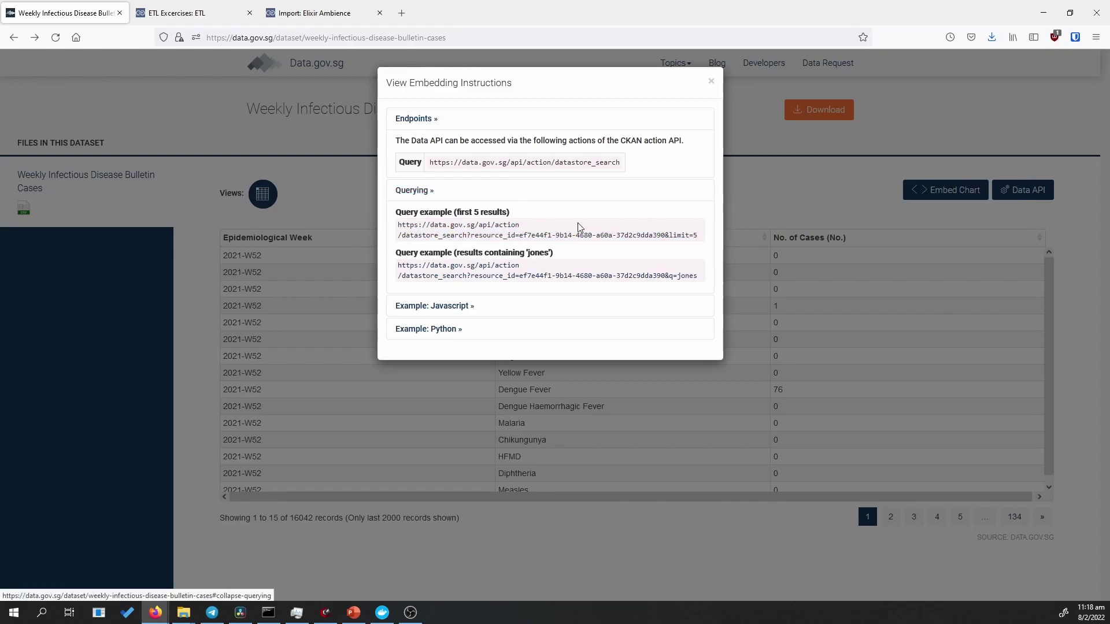
# Copy the Data API query example link for the first 5 results and open it in a new browser tab.
pyautogui.rightClick(464, 232)
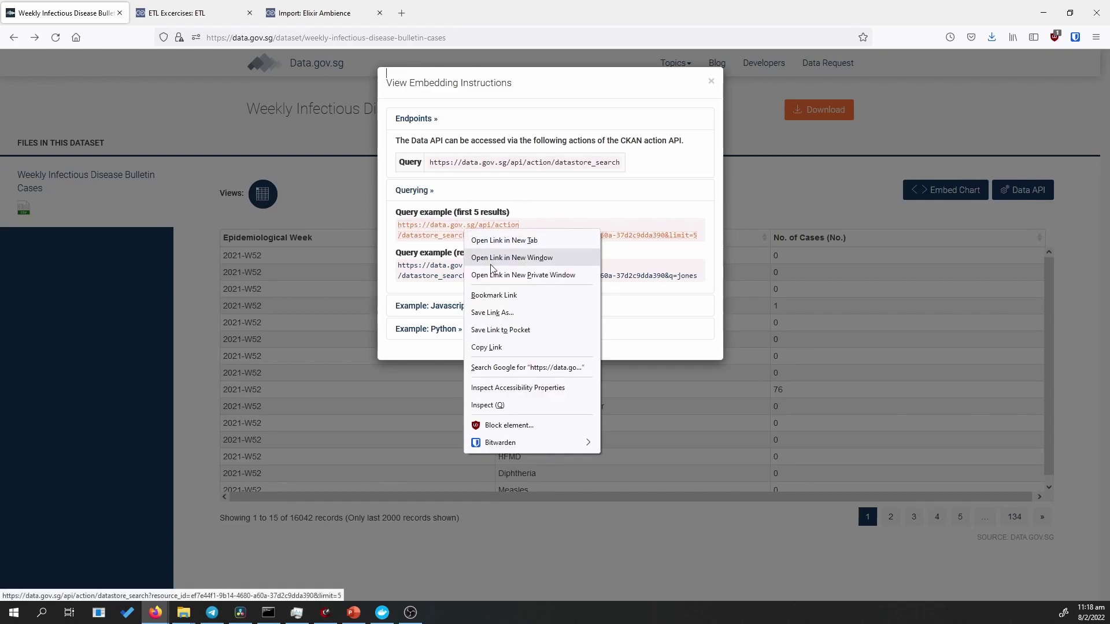
pyautogui.click(489, 347)
pyautogui.click(401, 14)
pyautogui.click(391, 38)
pyautogui.rightClick(395, 44)
pyautogui.click(410, 127)
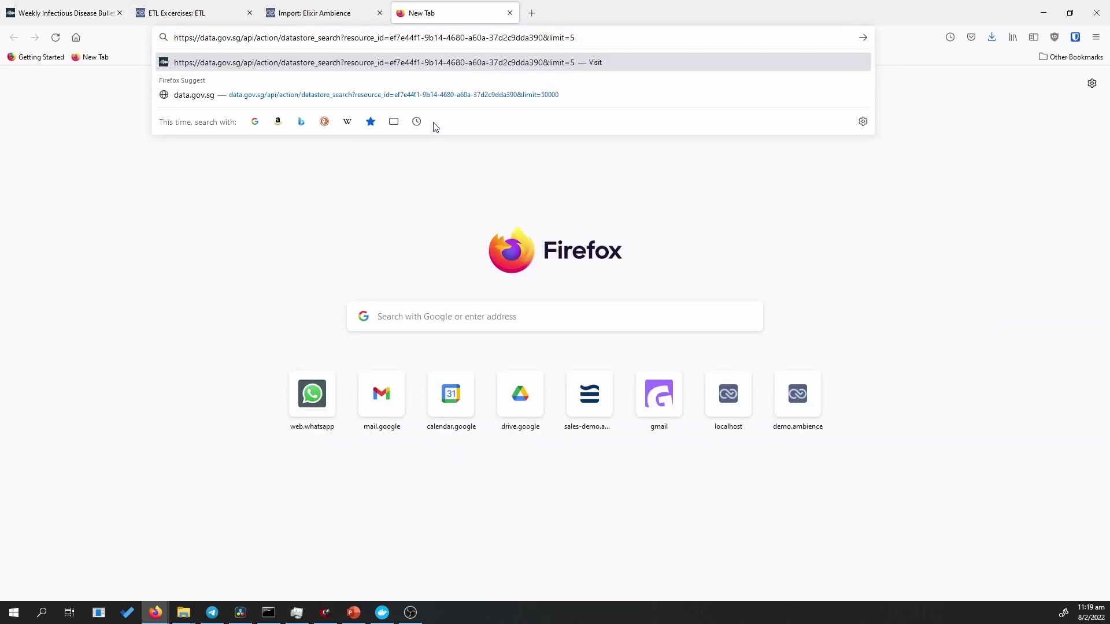
pyautogui.press('Return')
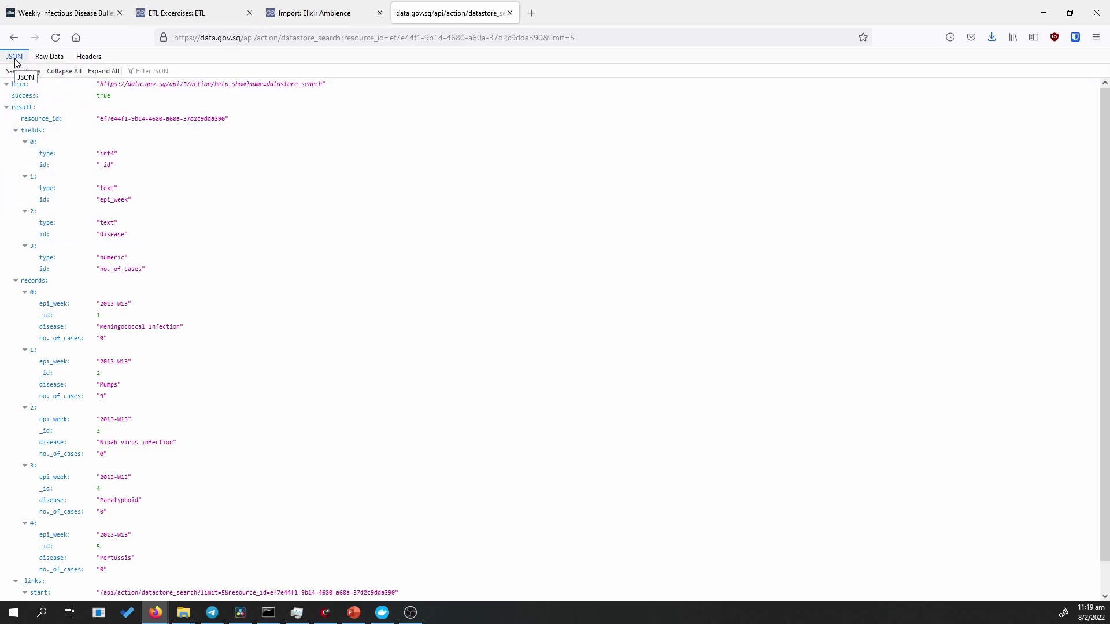
# Return to the ETL Excercises designer, create a blank chain named Ex 1 - Read API, and select it.
pyautogui.click(190, 13)
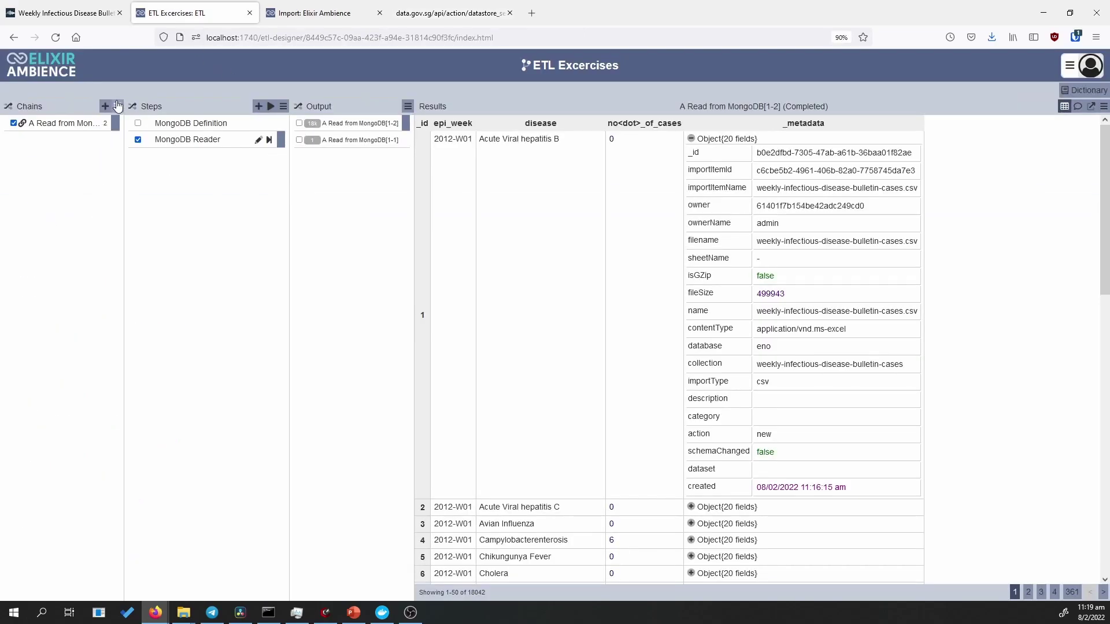
pyautogui.click(105, 107)
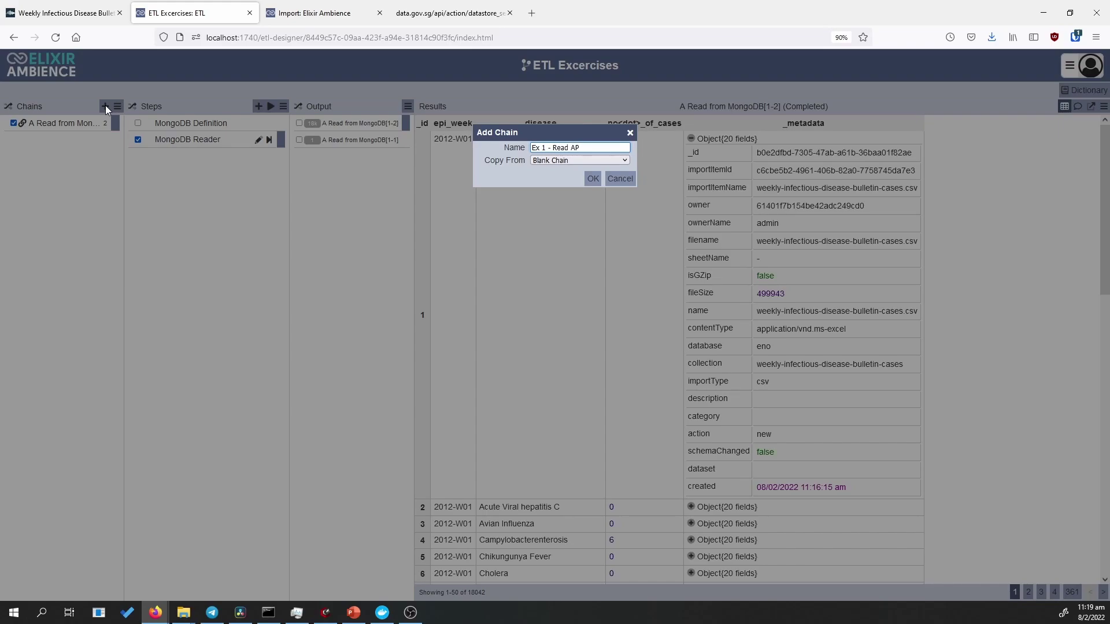
pyautogui.write('I')
pyautogui.press('Return')
pyautogui.rightClick(8, 187)
pyautogui.press('Escape')
pyautogui.click(56, 144)
# Find the URL Reader step and add it to the Ex 1 - Read API chain.
pyautogui.click(258, 105)
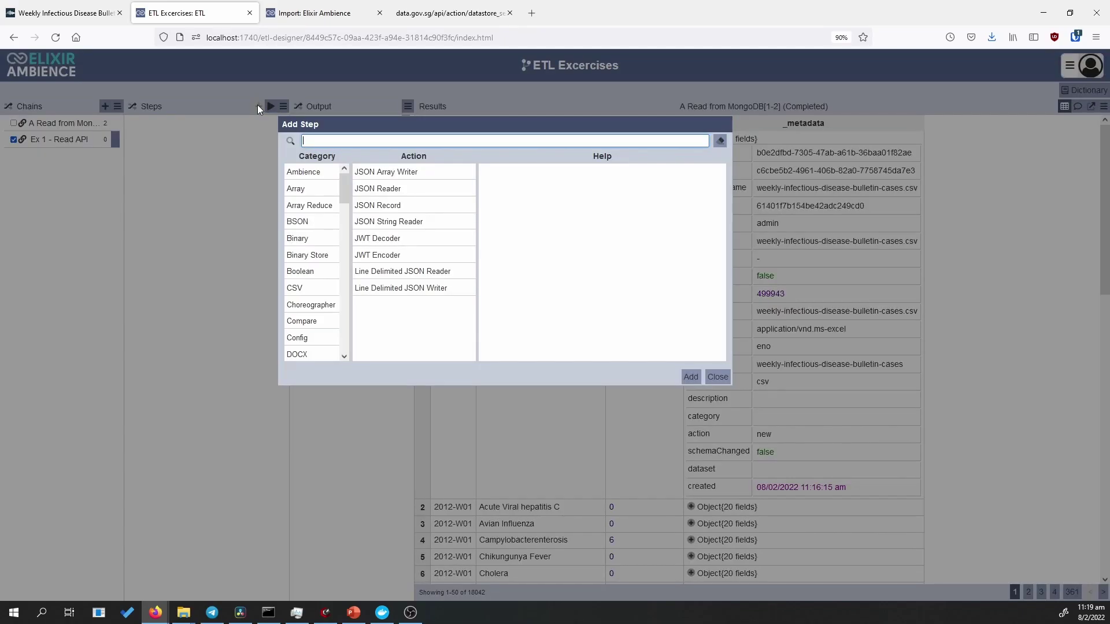
pyautogui.write('url read')
pyautogui.rightClick(273, 108)
pyautogui.press('Escape')
pyautogui.click(449, 176)
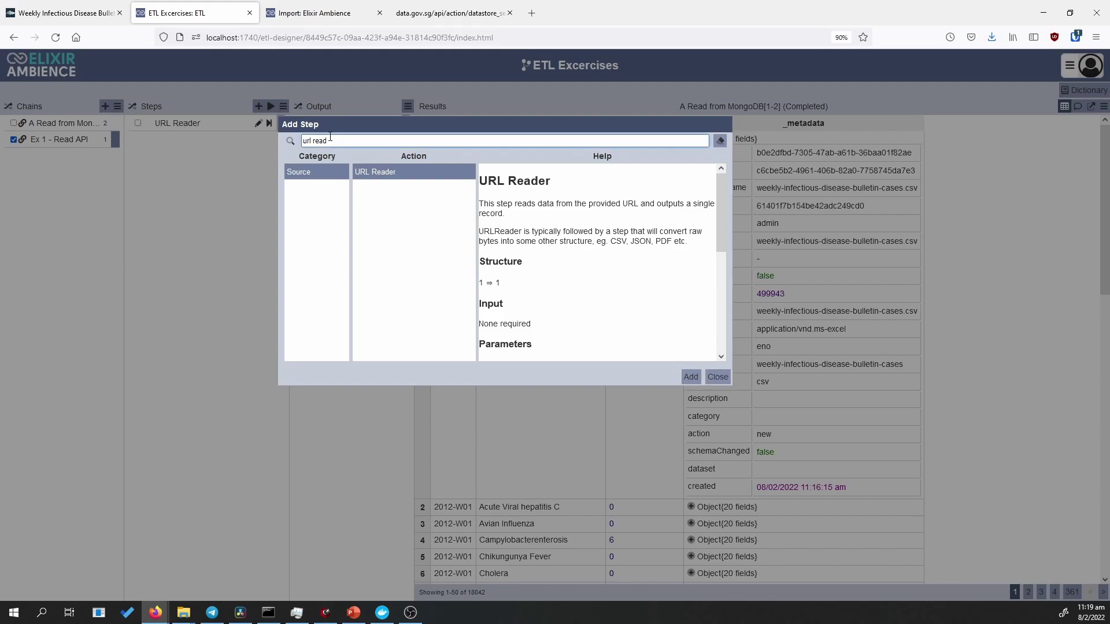
# Find the JSON Reader step and add it after the URL Reader step.
pyautogui.press('BackSpace')
pyautogui.press('BackSpace')
pyautogui.write('j')
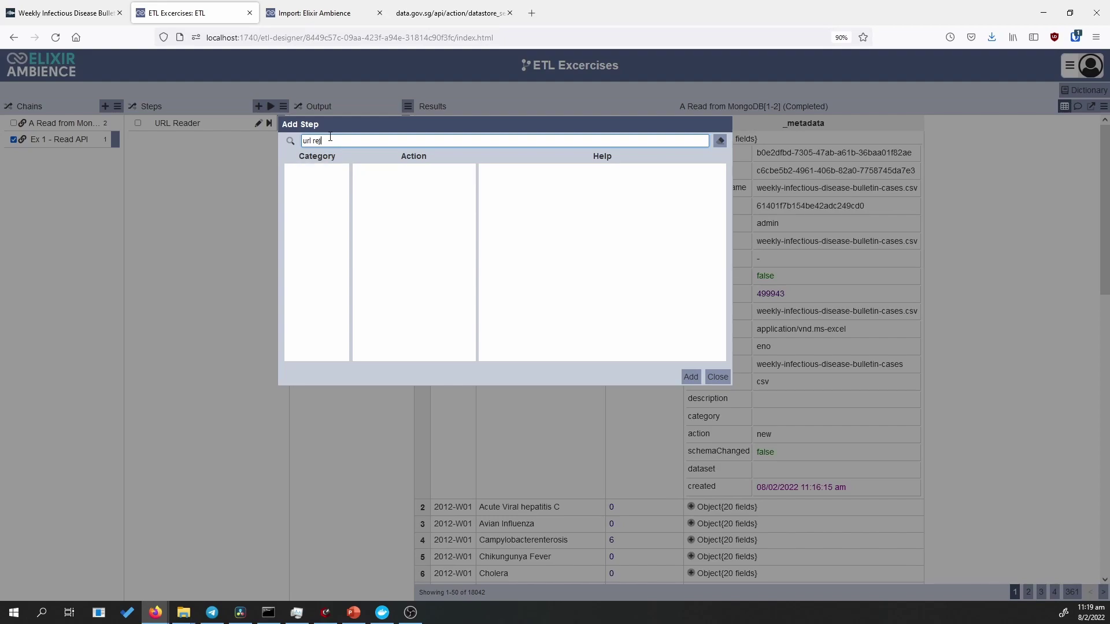
pyautogui.write('son re')
pyautogui.hotkey('ctrl', 'a')
pyautogui.write('json rea')
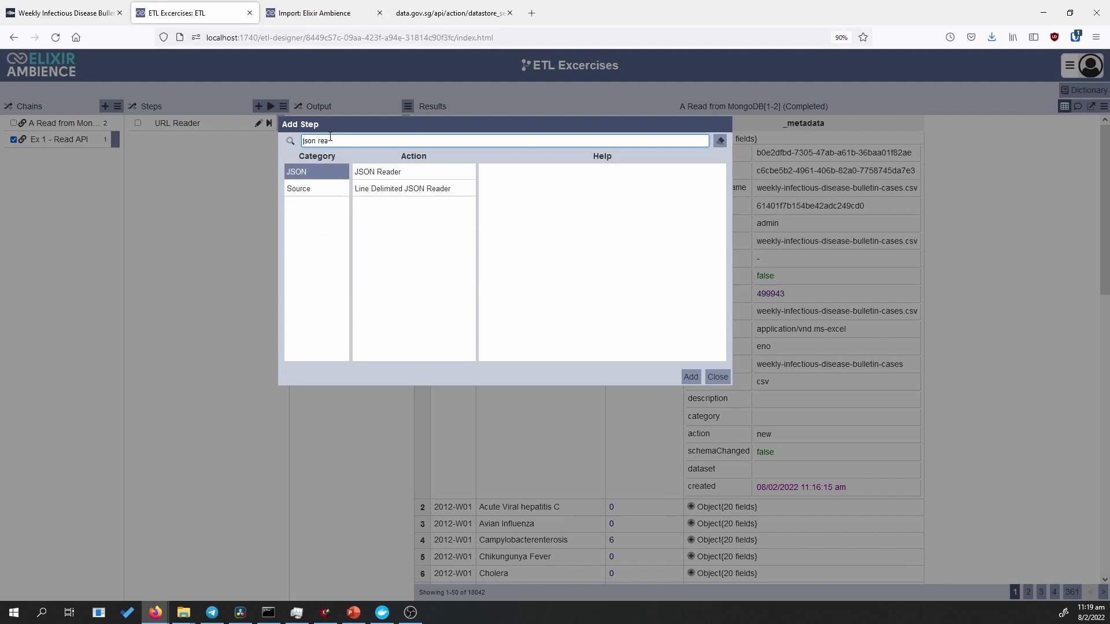
pyautogui.click(380, 174)
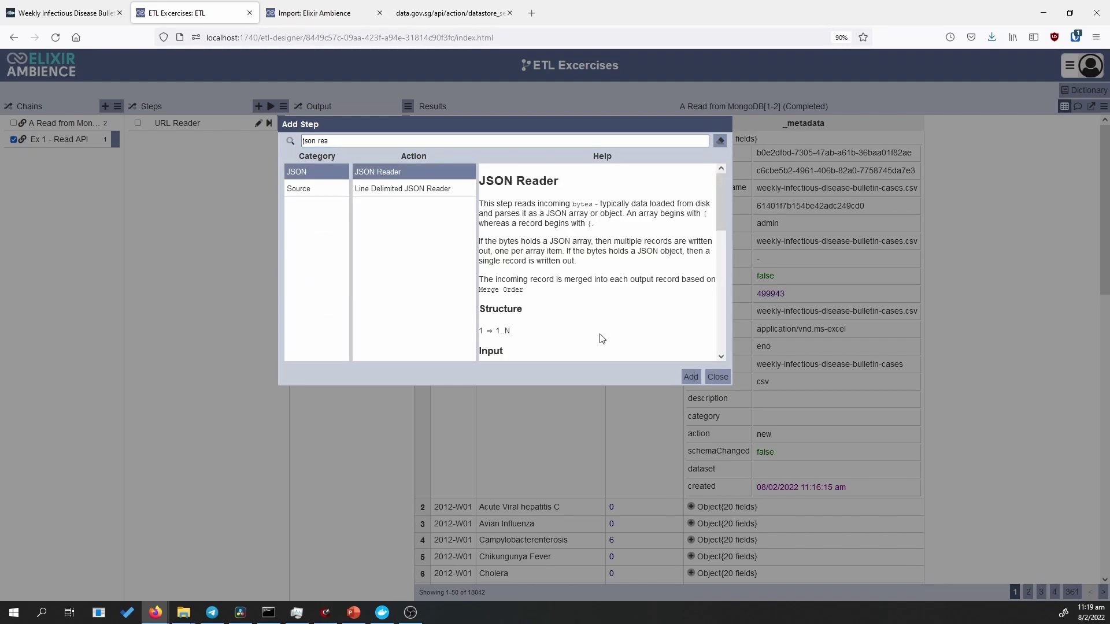
pyautogui.click(688, 376)
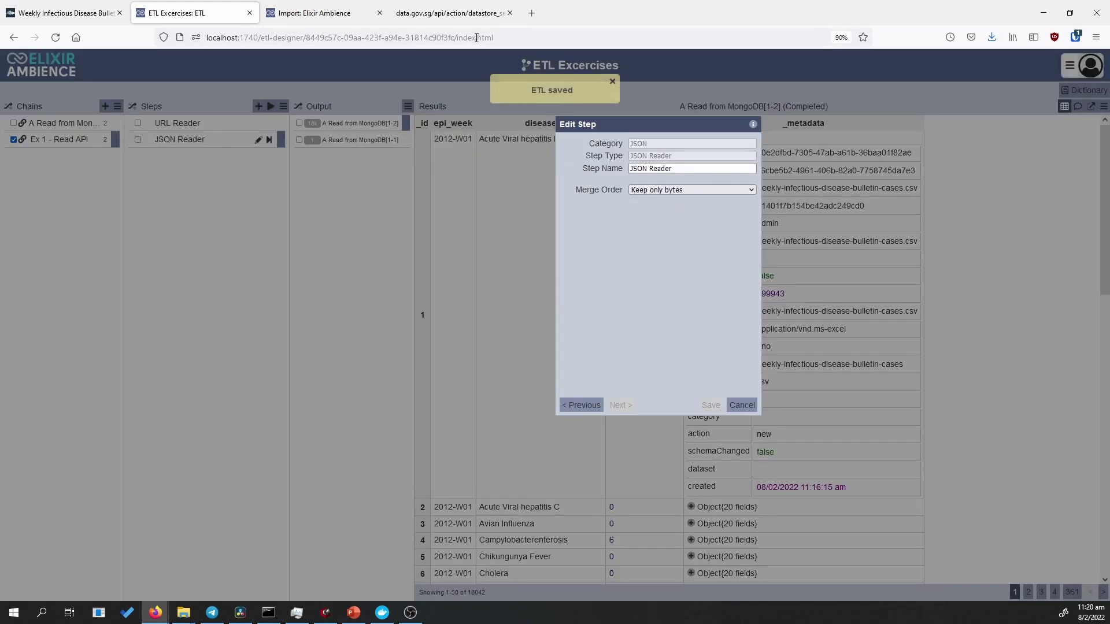
# Set the URL Reader's URL to the copied datastore_search query with limit=5, save it, and run the chain up to that step.
pyautogui.click(578, 404)
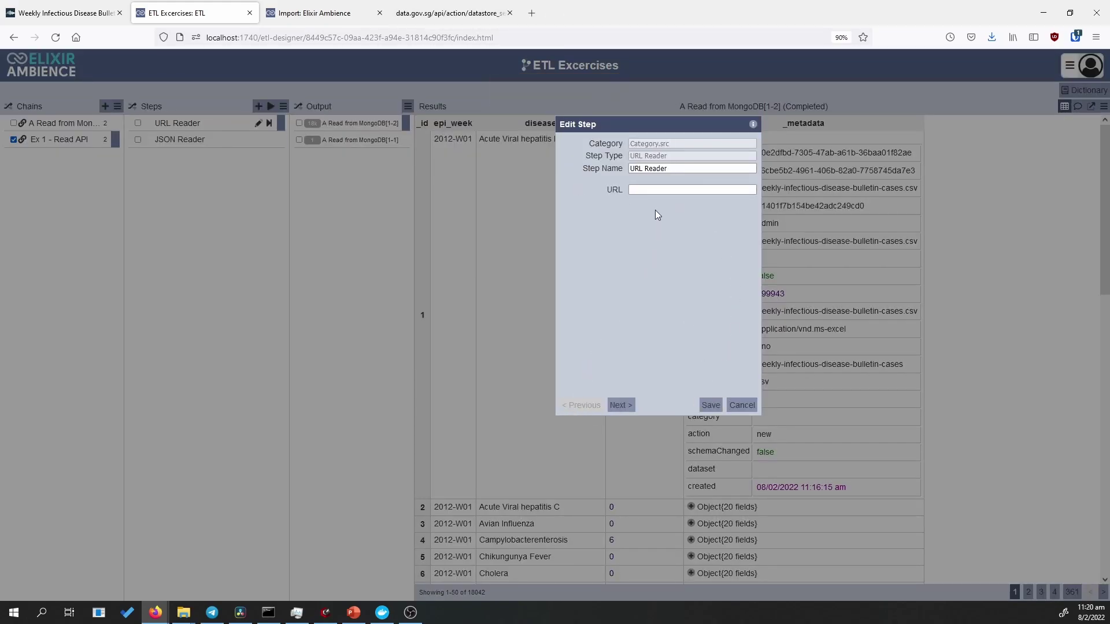
pyautogui.click(657, 185)
pyautogui.hotkey('ctrl', 'v')
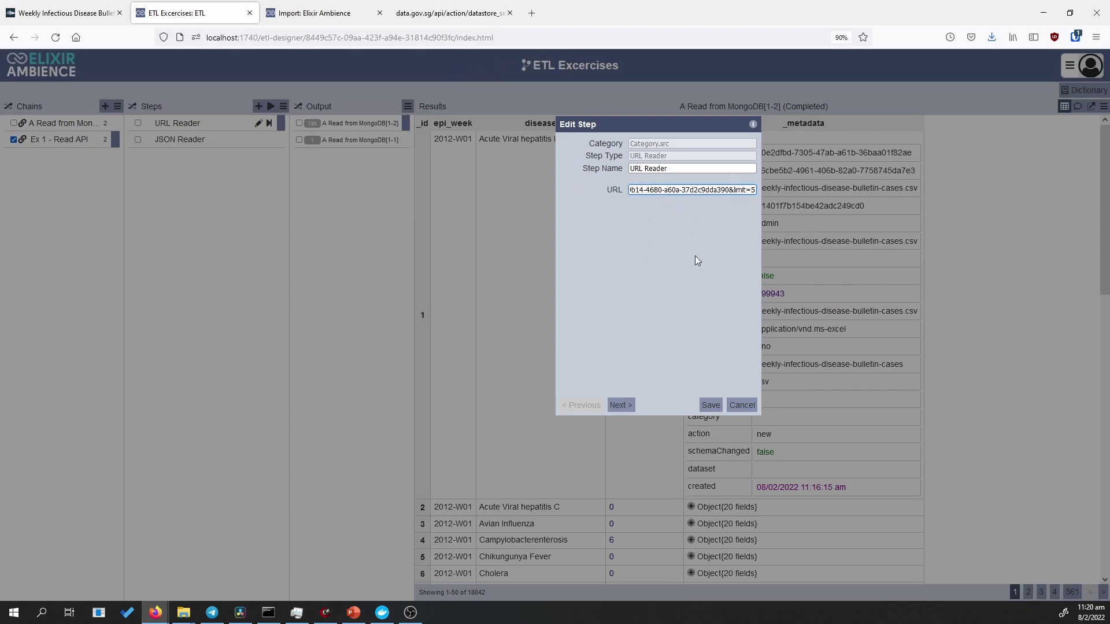
pyautogui.click(701, 405)
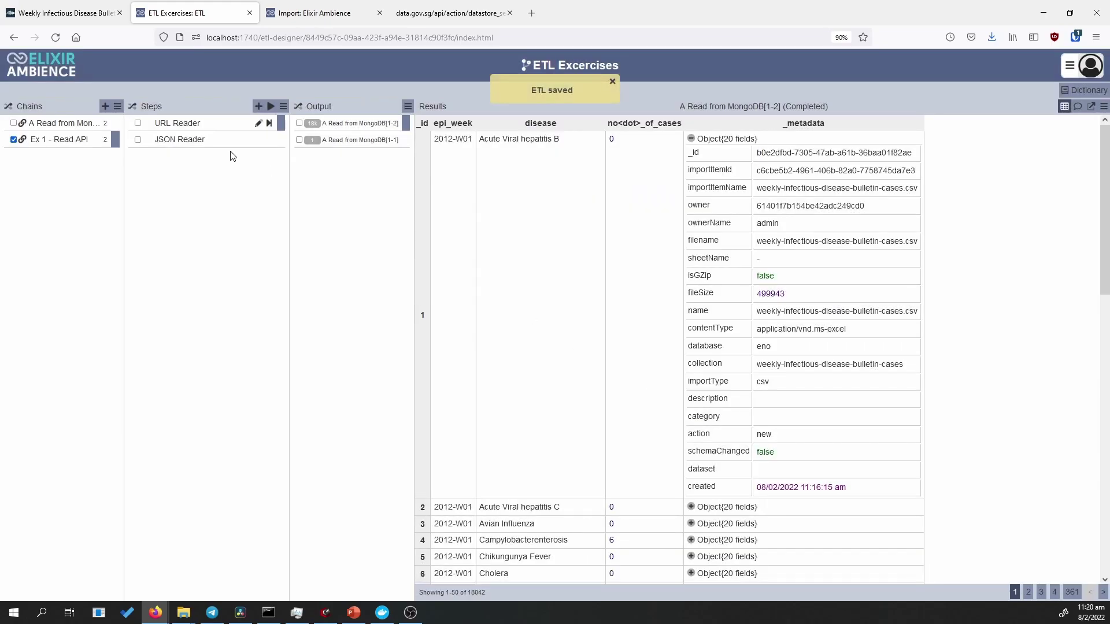
pyautogui.click(268, 123)
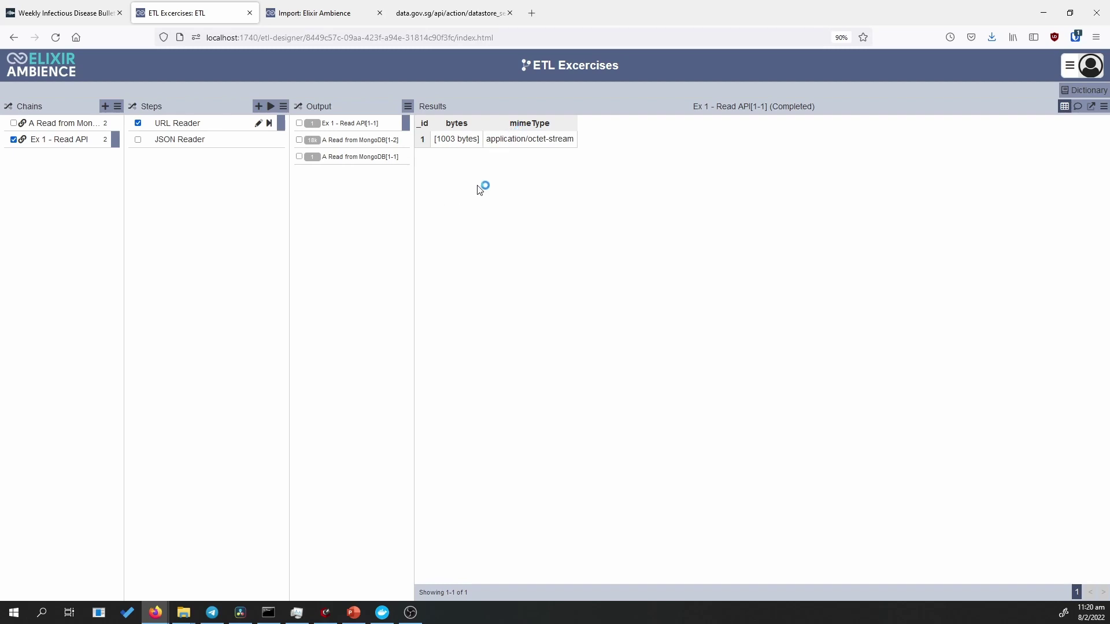
# Save the JSON Reader step with merge order Keep only bytes and run the chain up to it.
pyautogui.click(226, 139)
pyautogui.click(259, 142)
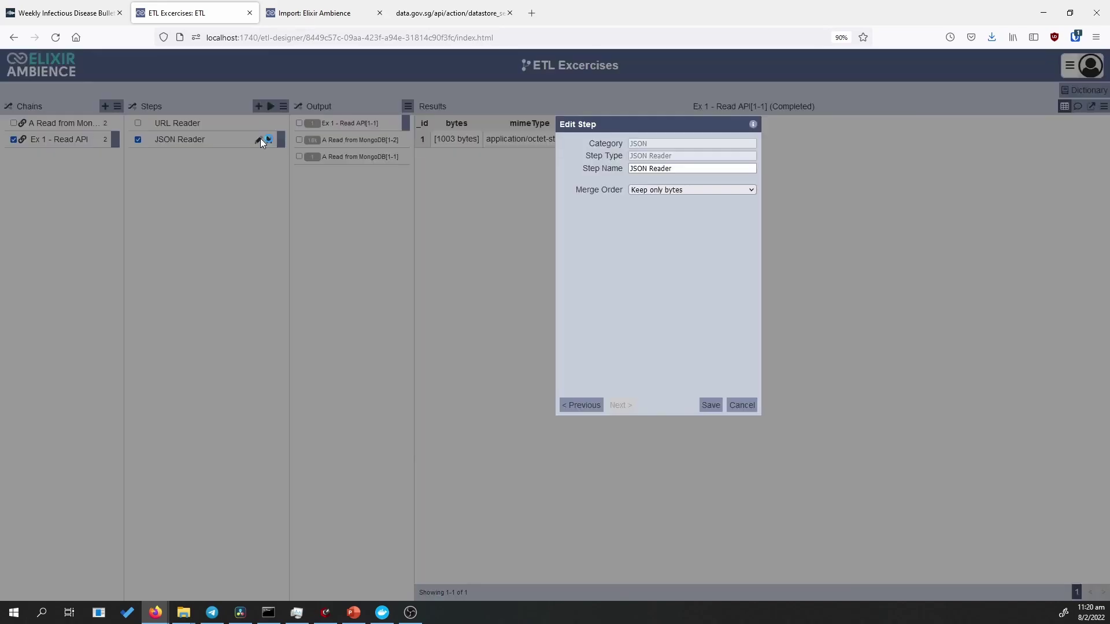
pyautogui.click(710, 405)
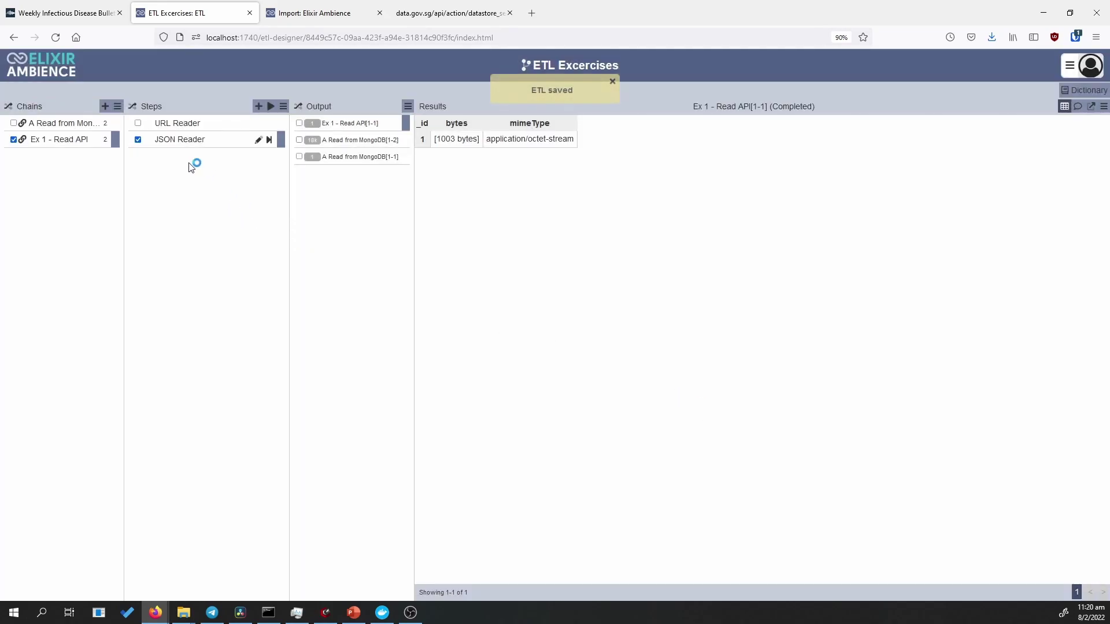
pyautogui.click(270, 141)
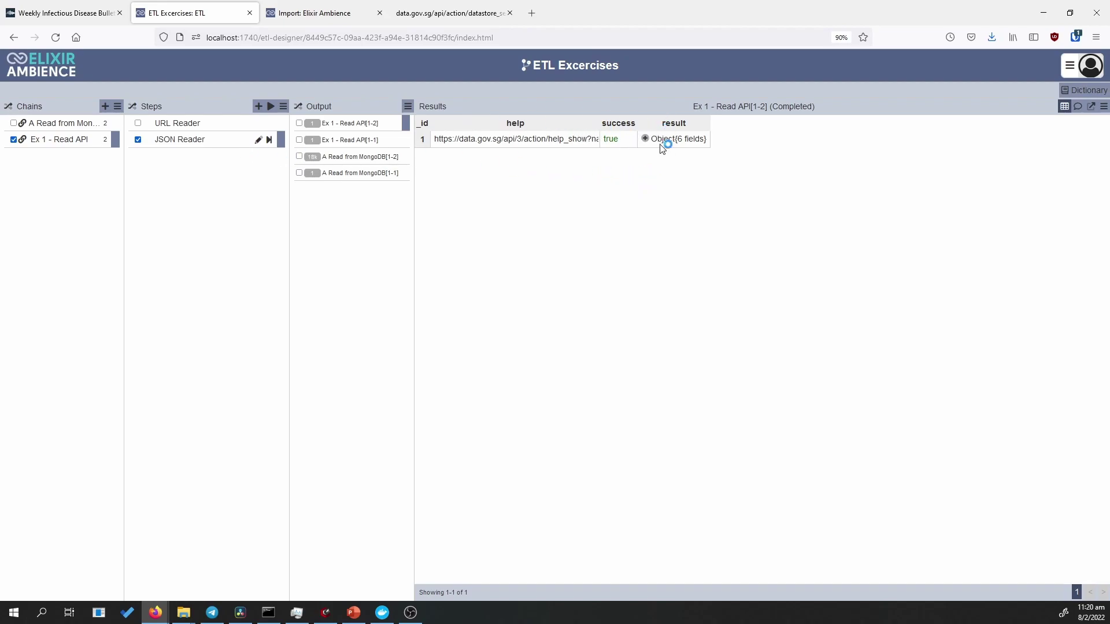
# Expand the result object and its records array, and examine the first three records' fields.
pyautogui.click(645, 139)
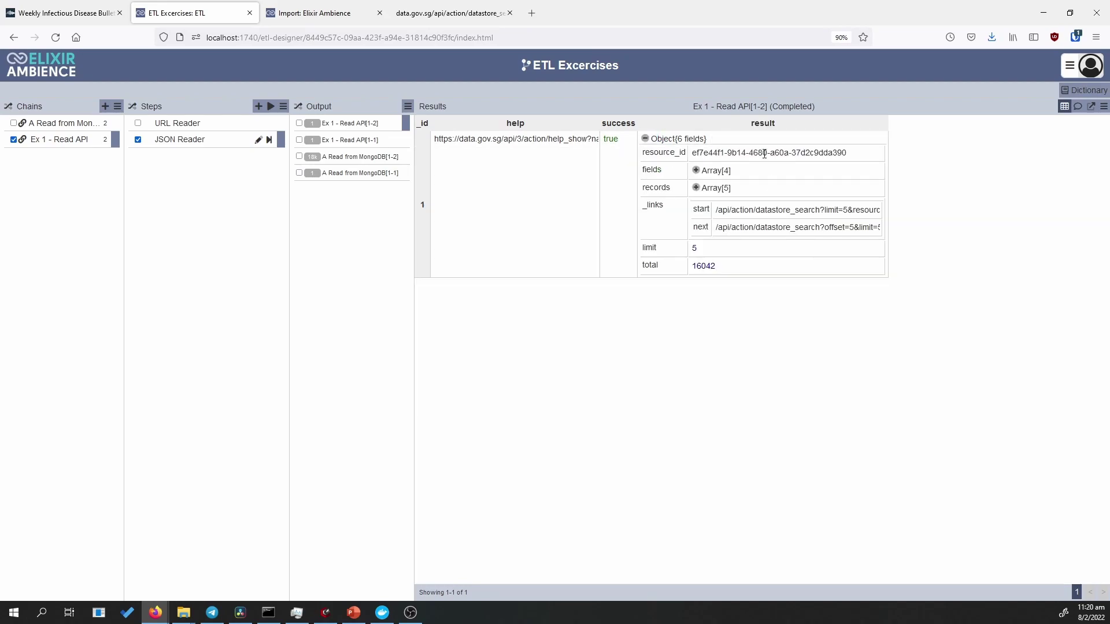
pyautogui.click(696, 187)
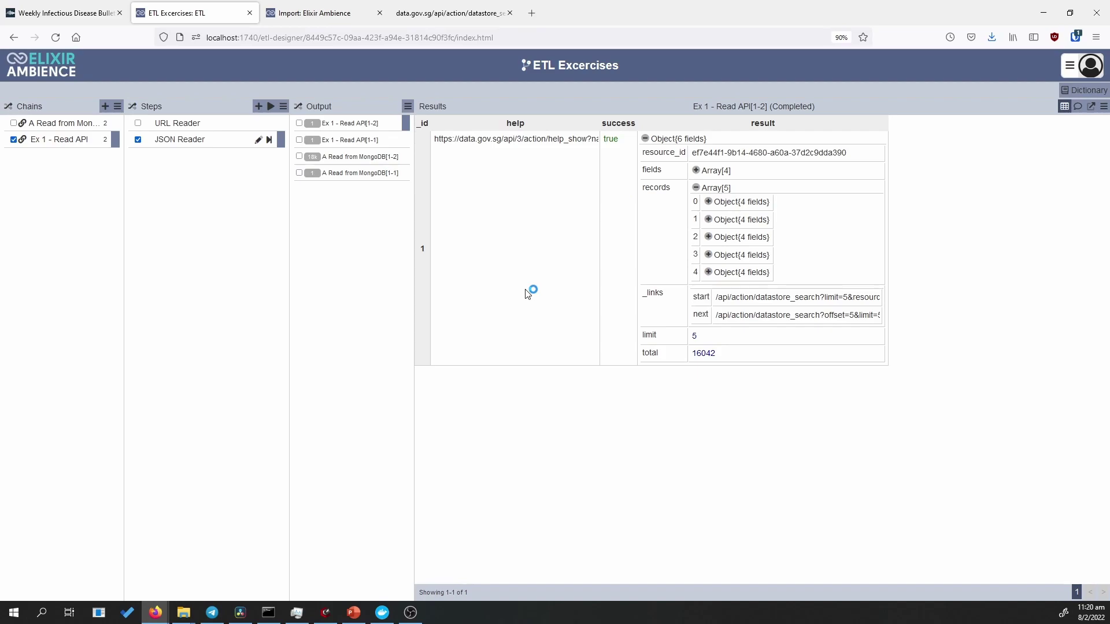
pyautogui.click(645, 139)
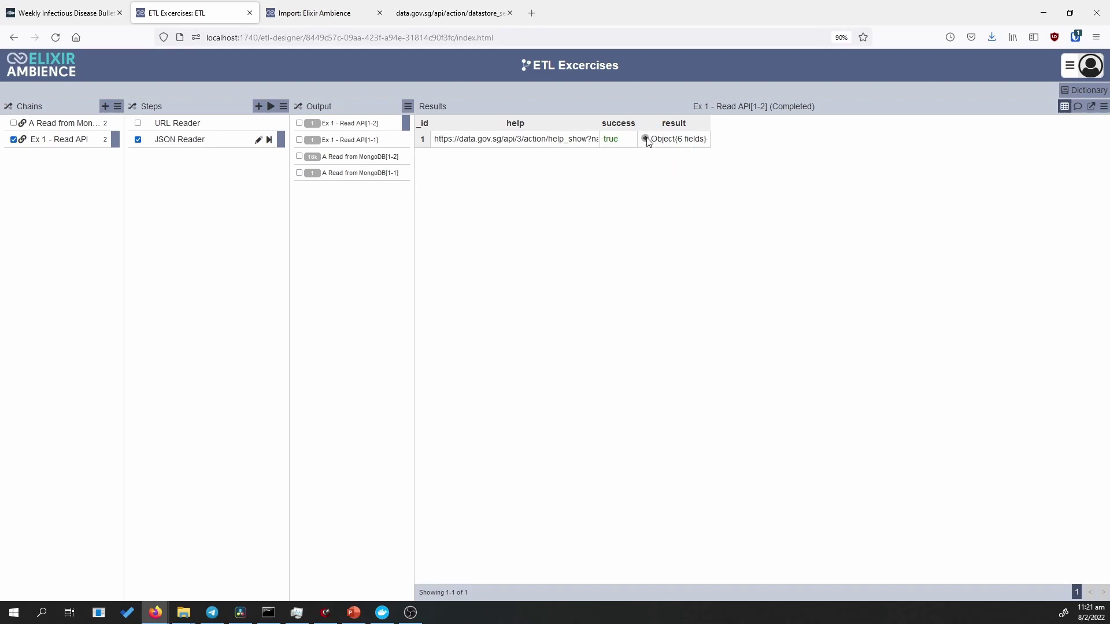
pyautogui.click(646, 139)
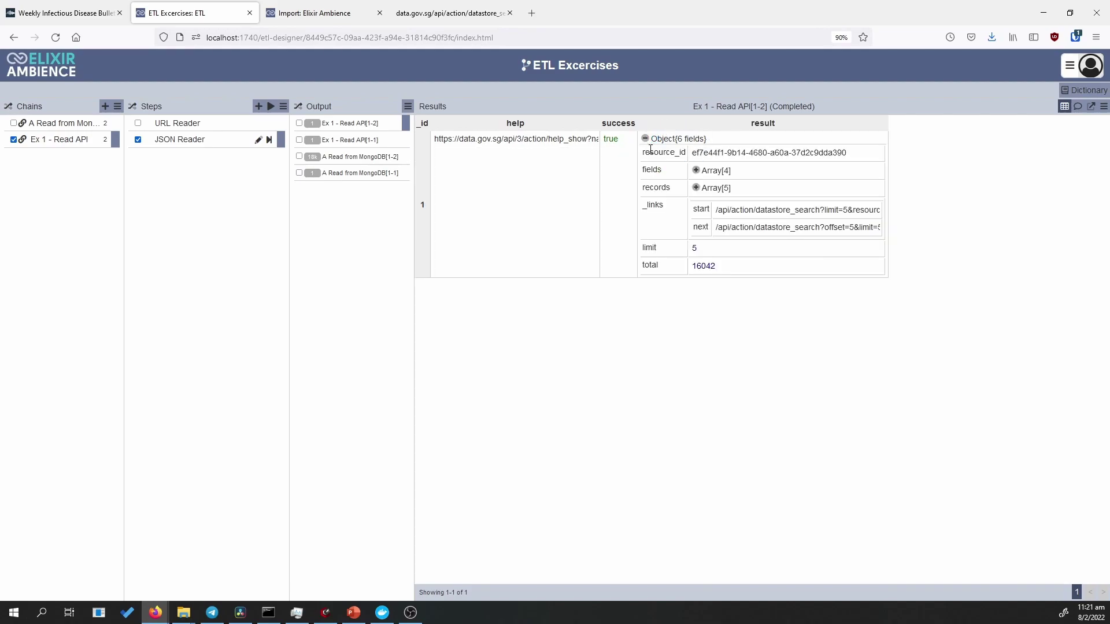
pyautogui.click(695, 187)
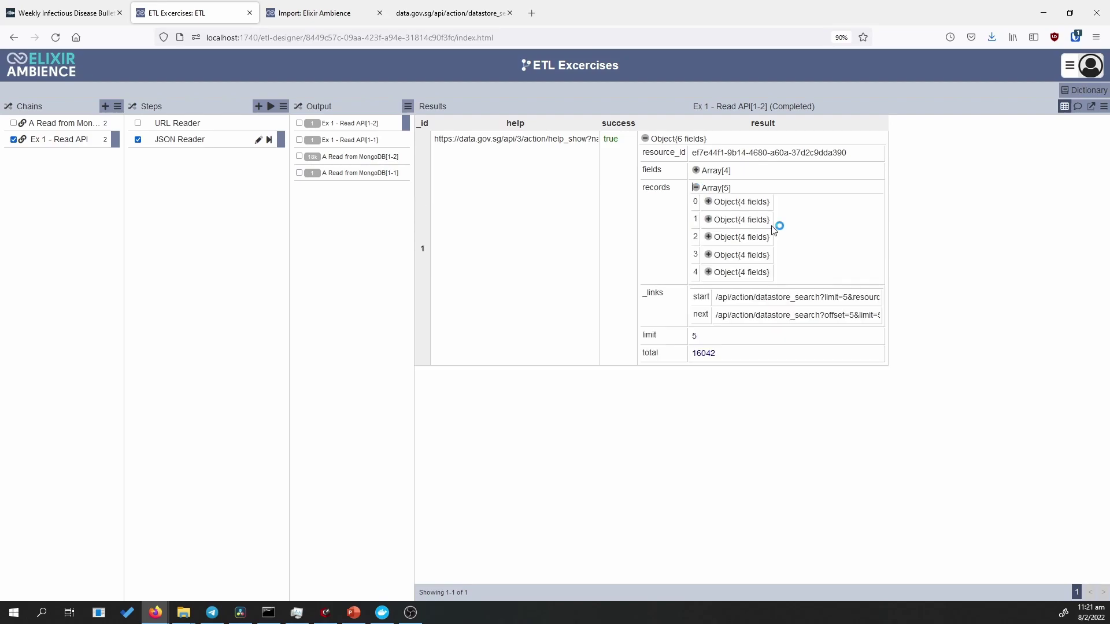
pyautogui.click(708, 201)
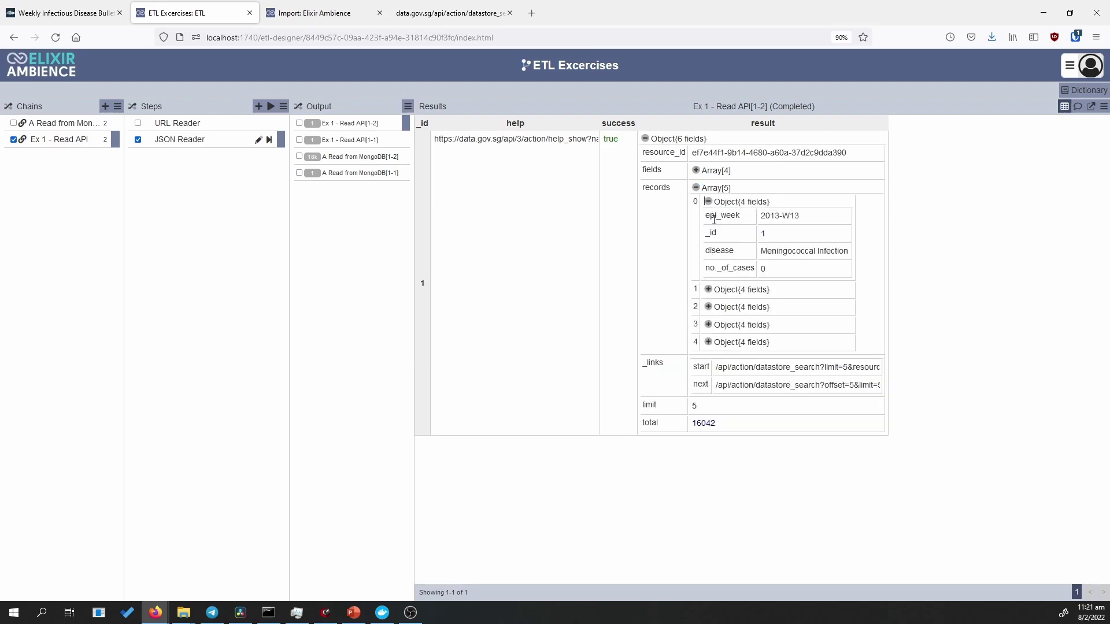
pyautogui.click(708, 290)
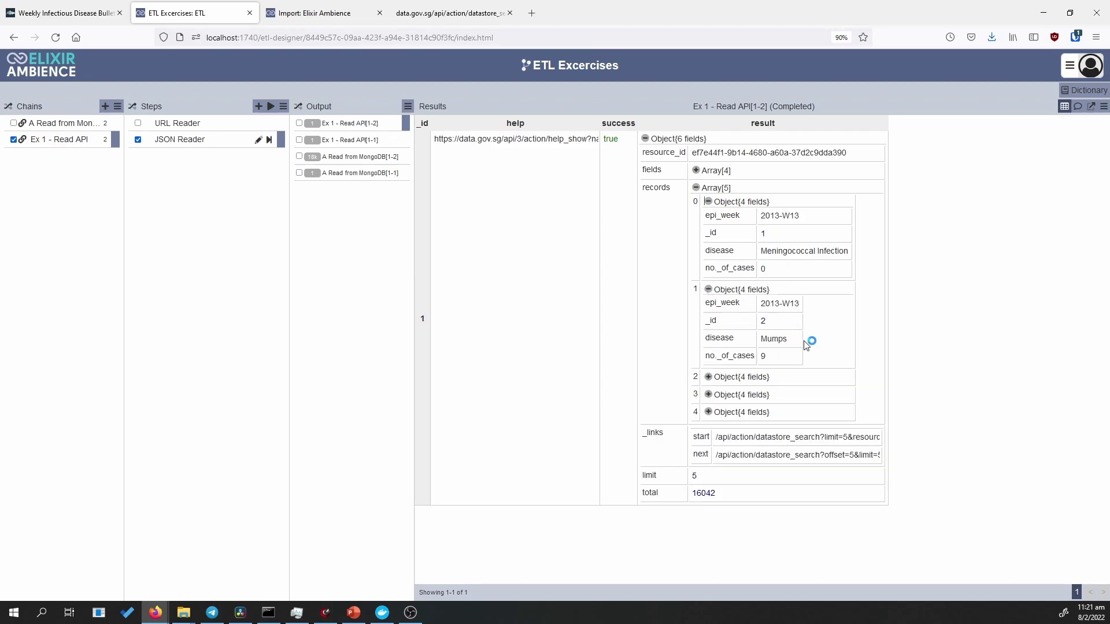
pyautogui.click(708, 377)
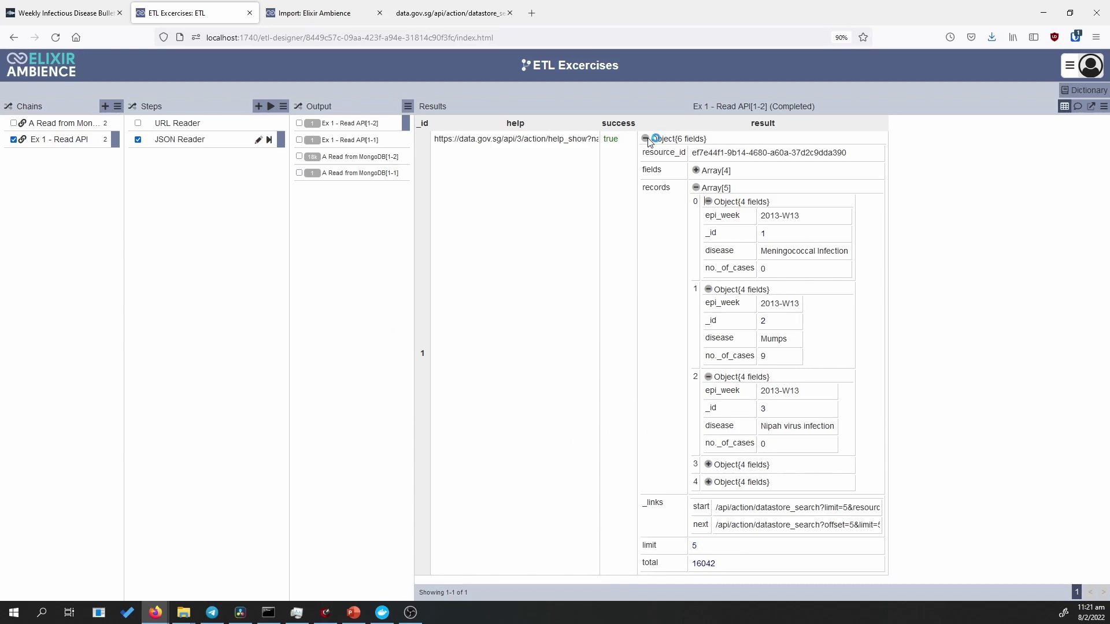
# Rerun the MongoDB Reader and JSON Reader steps to compare their output, and inspect the API's nested result object.
pyautogui.click(41, 124)
pyautogui.click(268, 140)
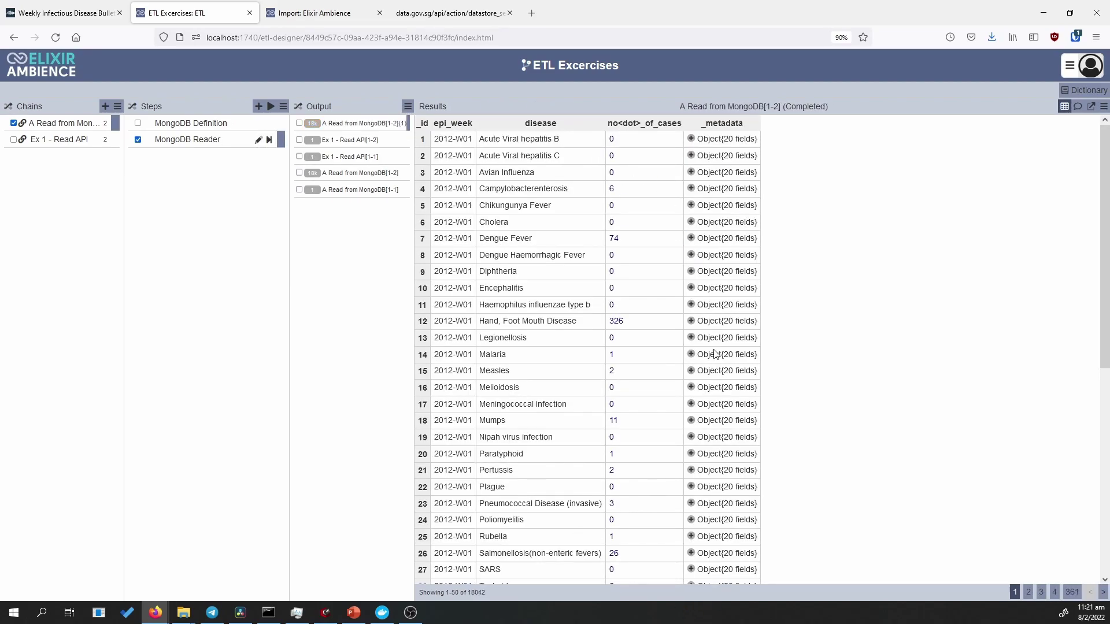
pyautogui.click(112, 142)
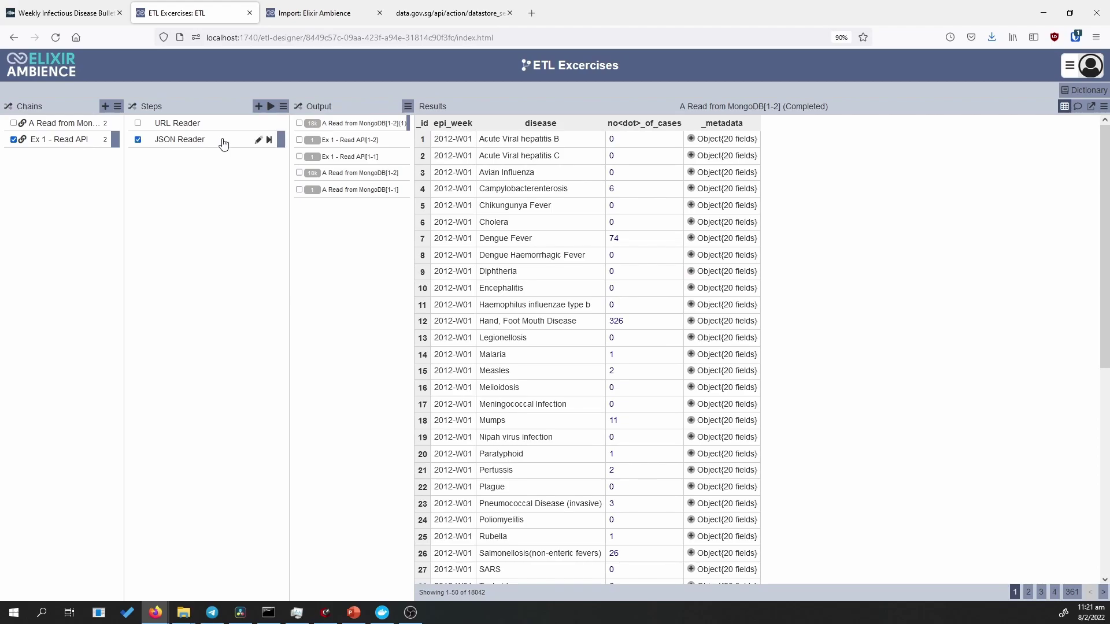
pyautogui.click(268, 142)
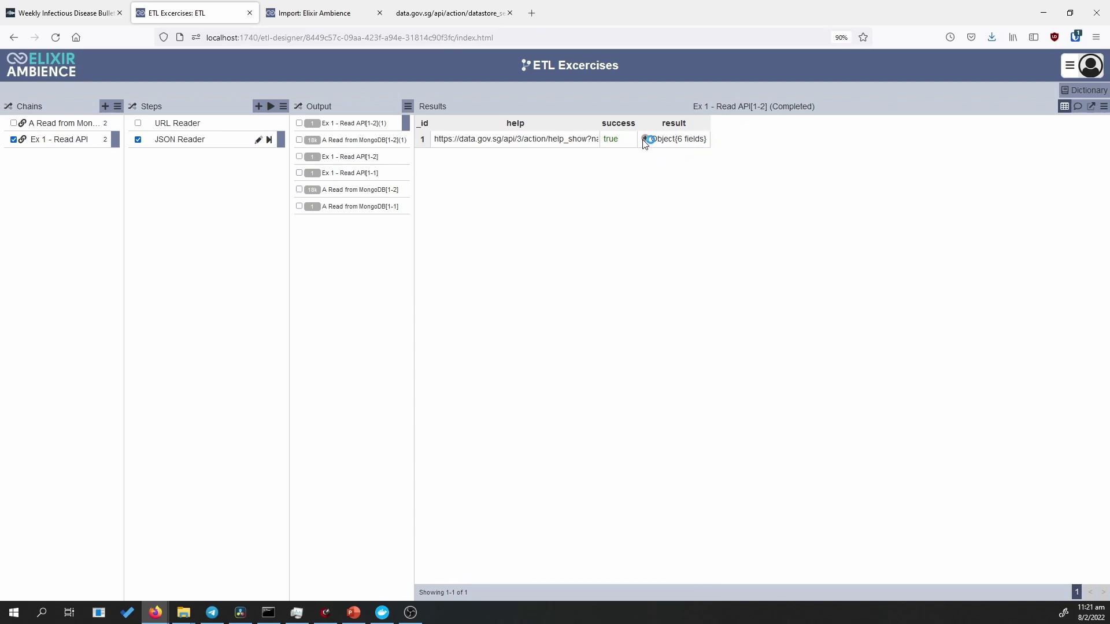
pyautogui.click(645, 139)
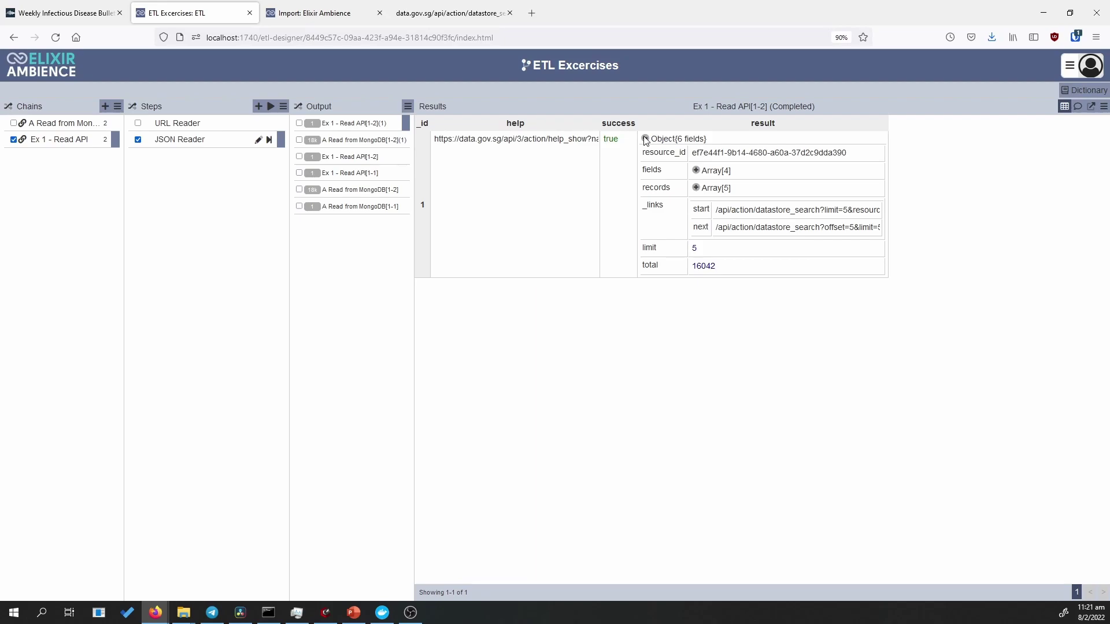
pyautogui.click(645, 139)
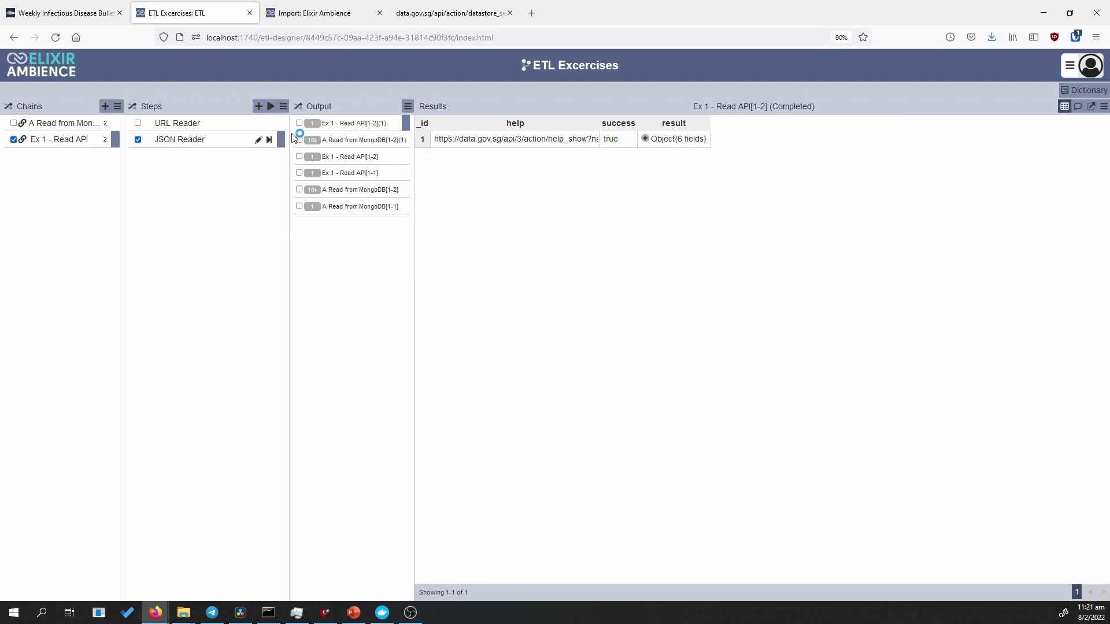
# Add a Flatten Sub-Document step after the JSON Reader step and close the step chooser.
pyautogui.click(258, 107)
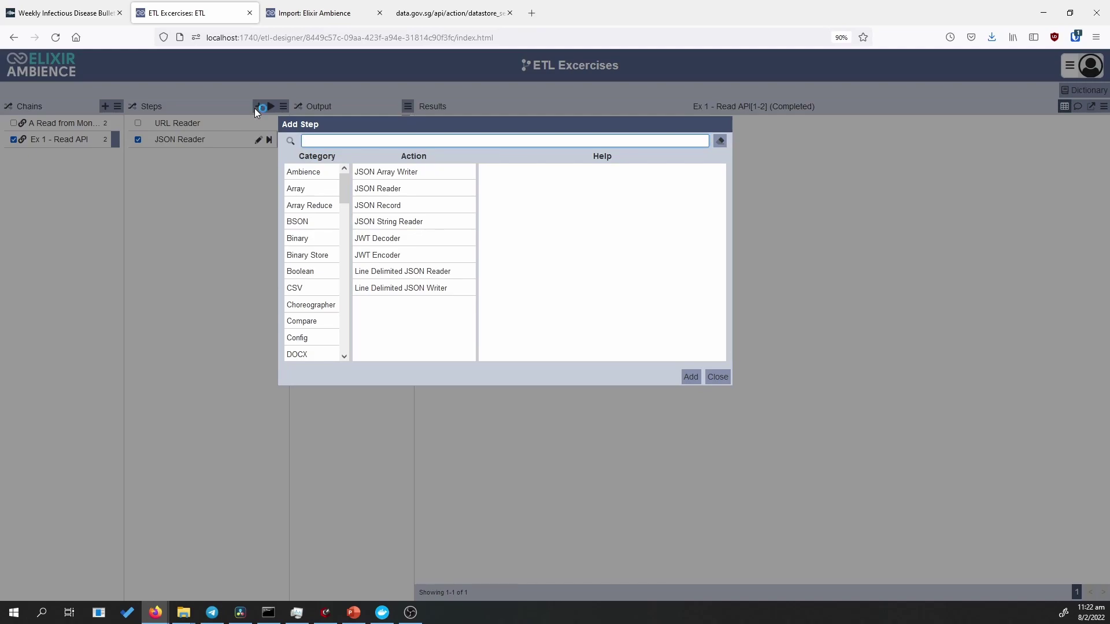
pyautogui.write('flatten')
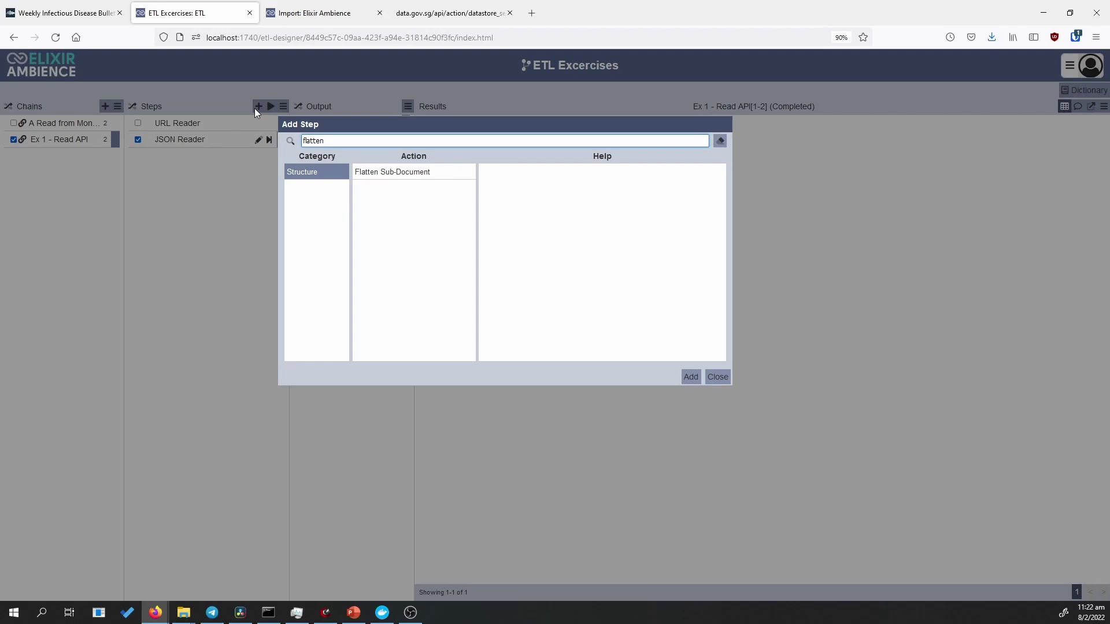
pyautogui.click(402, 174)
pyautogui.click(697, 377)
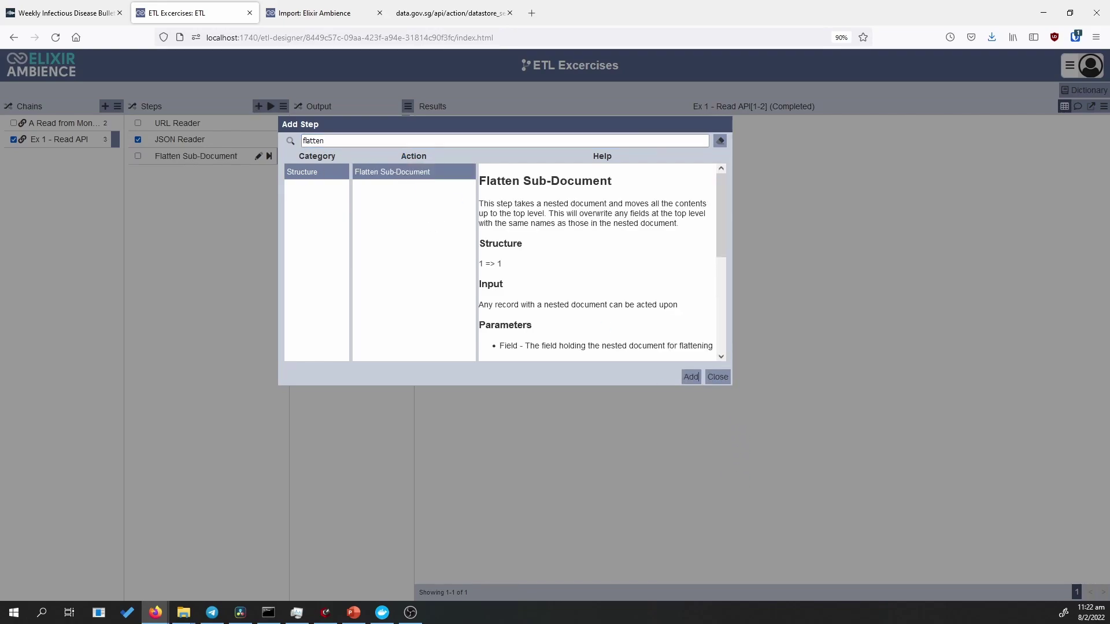
pyautogui.click(718, 378)
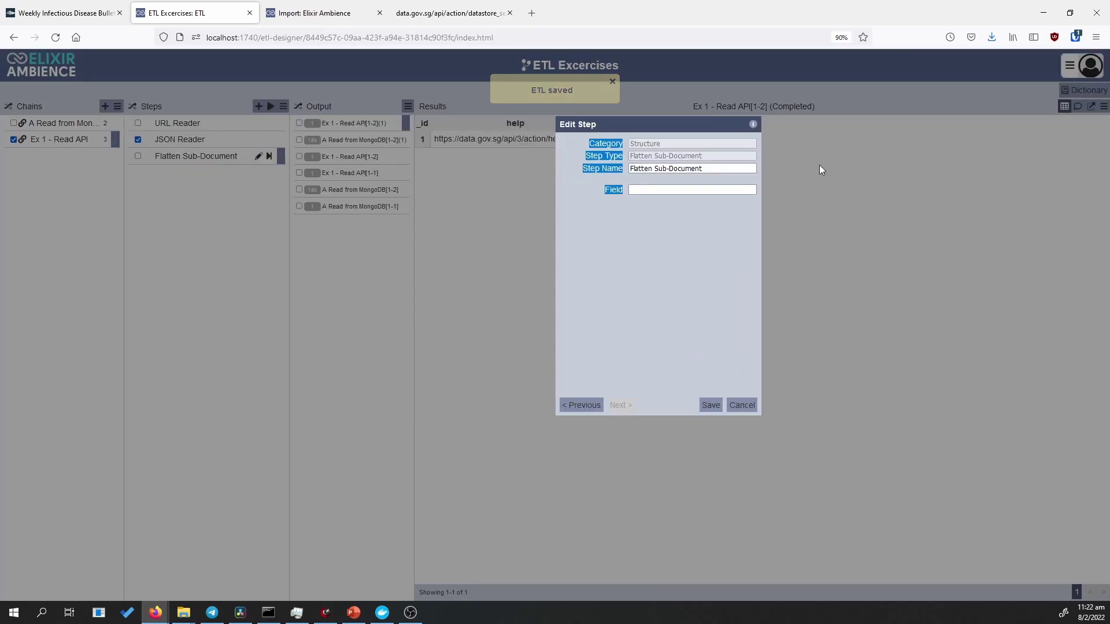
# Set the Flatten Sub-Document step's field to result, save it, and run the chain up to that step.
pyautogui.click(848, 252)
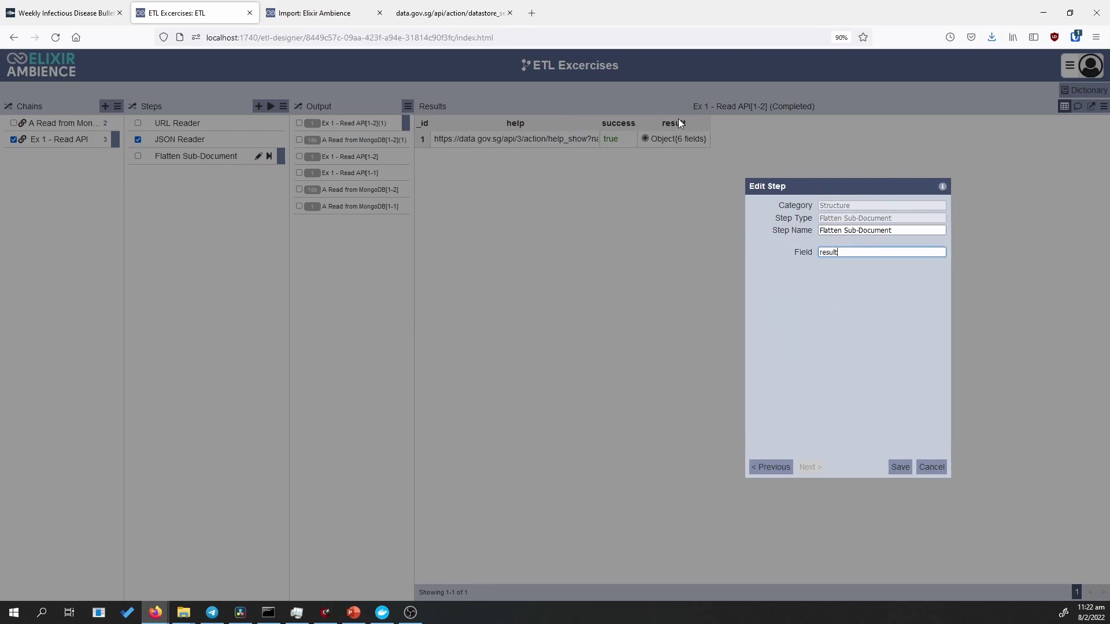
pyautogui.click(900, 467)
pyautogui.click(269, 156)
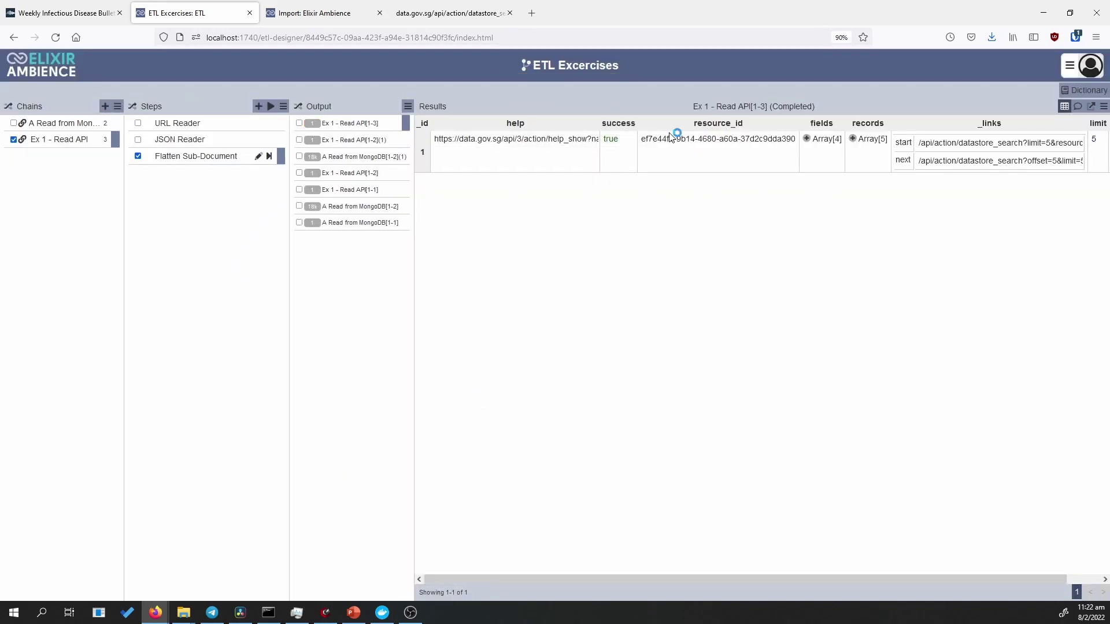
# Examine the flattened output's columns and the first two entries of the records array, then collapse the array.
pyautogui.moveTo(626, 579); pyautogui.dragTo(676, 580)
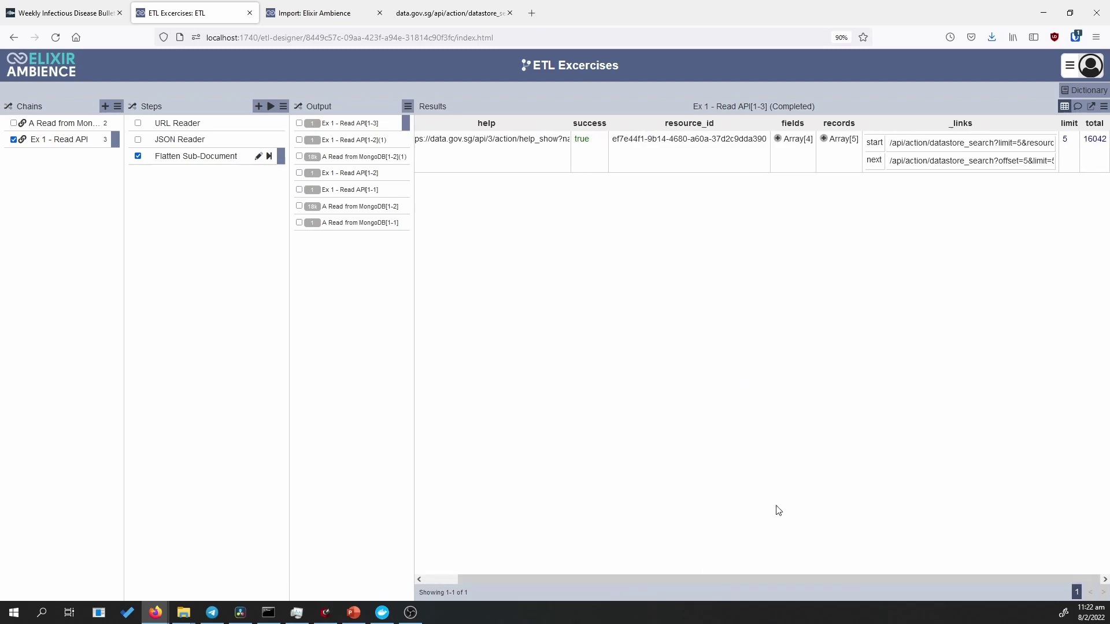
pyautogui.click(830, 142)
pyautogui.click(822, 140)
pyautogui.click(845, 241)
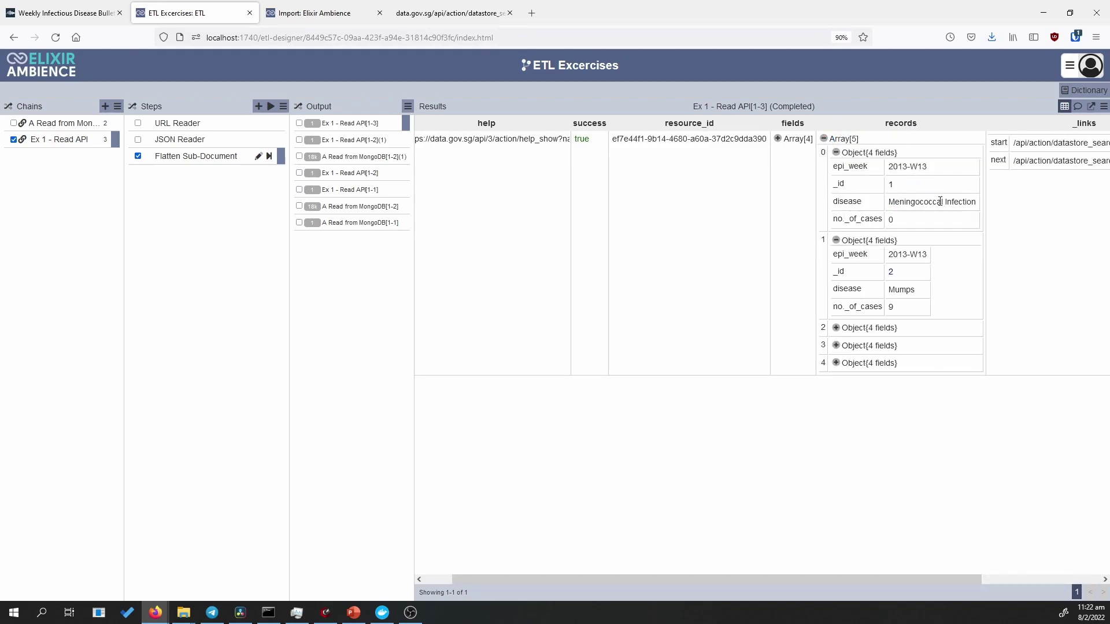
pyautogui.click(824, 138)
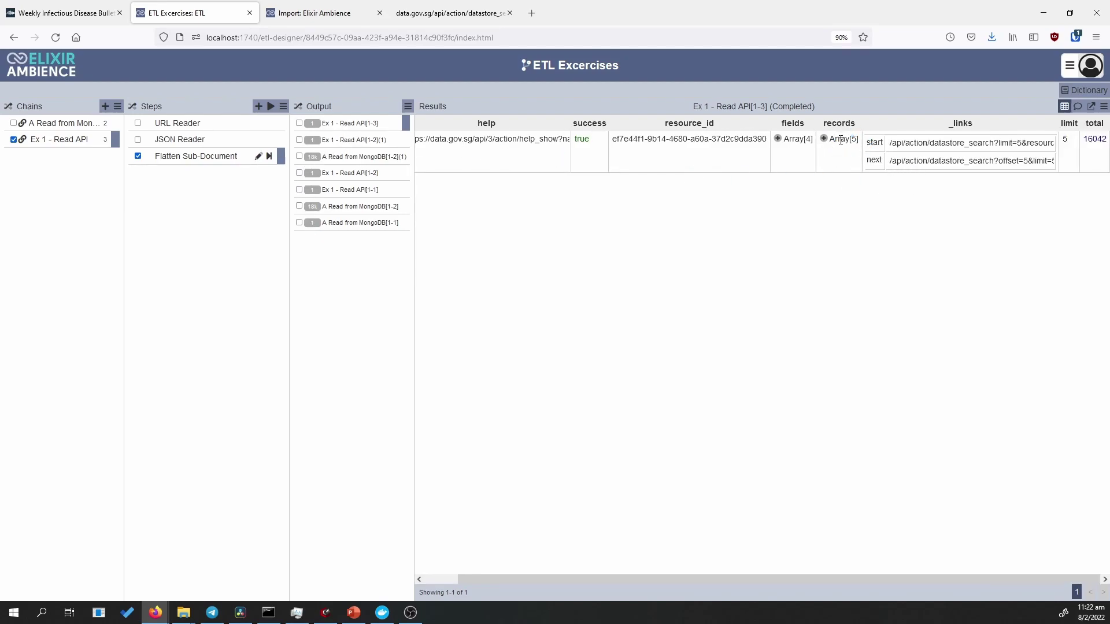
# Add an Array Unwind step after the Flatten Sub-Document step.
pyautogui.click(259, 106)
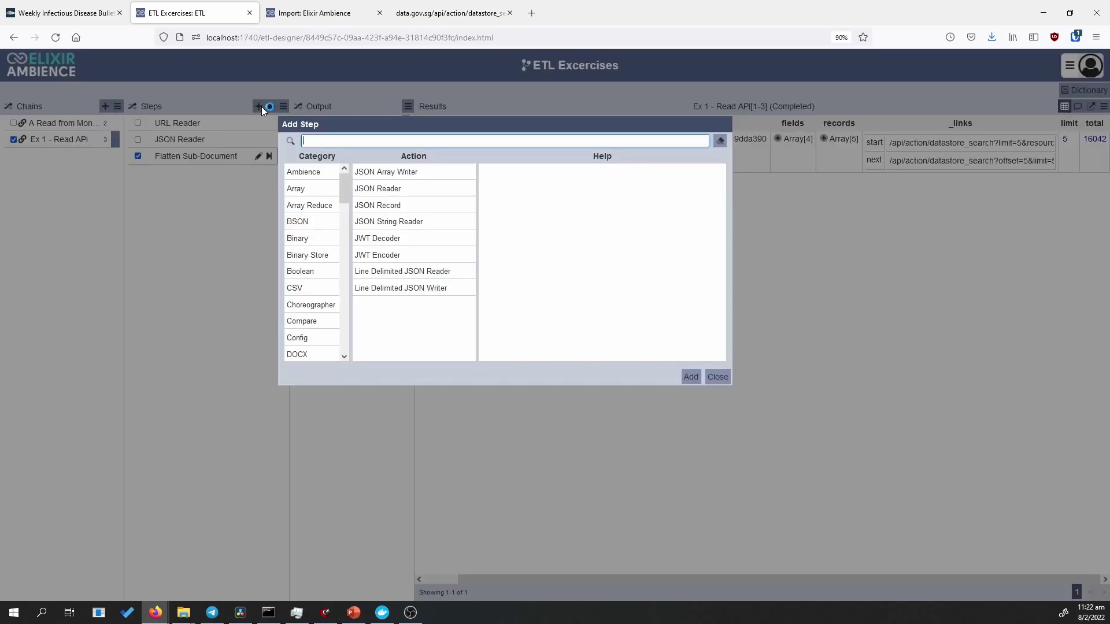
pyautogui.write('array')
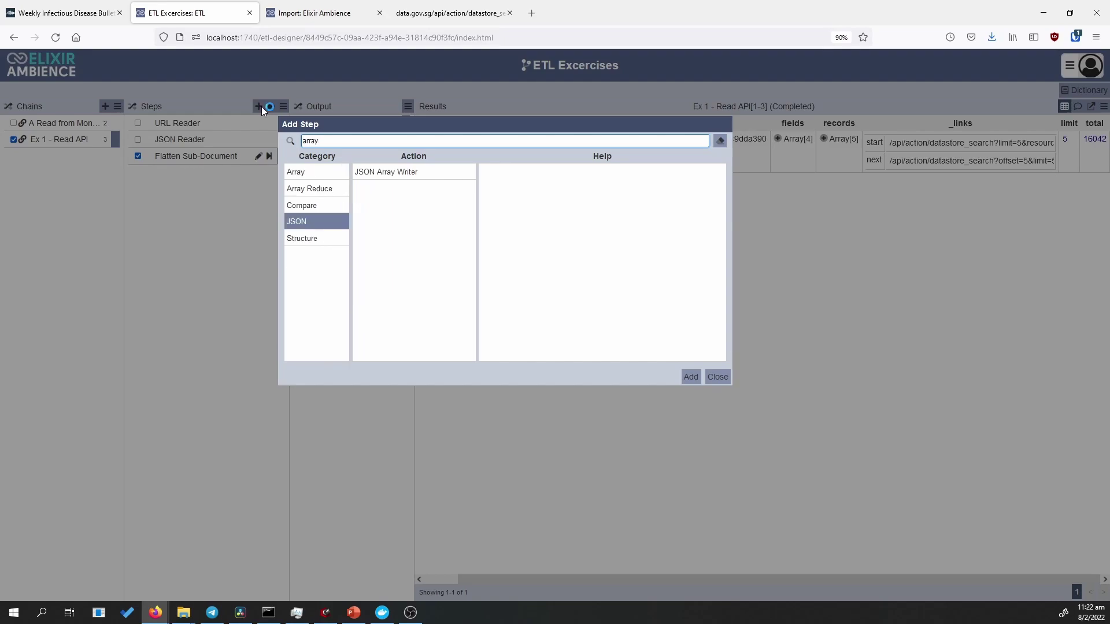
pyautogui.write(' un')
pyautogui.click(404, 174)
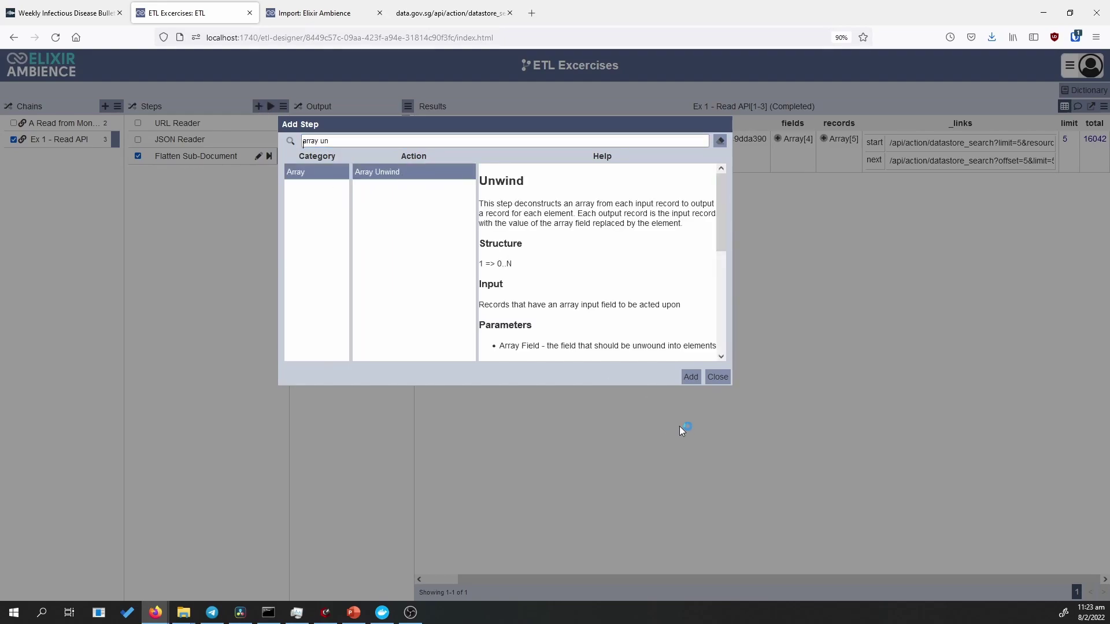
pyautogui.click(691, 377)
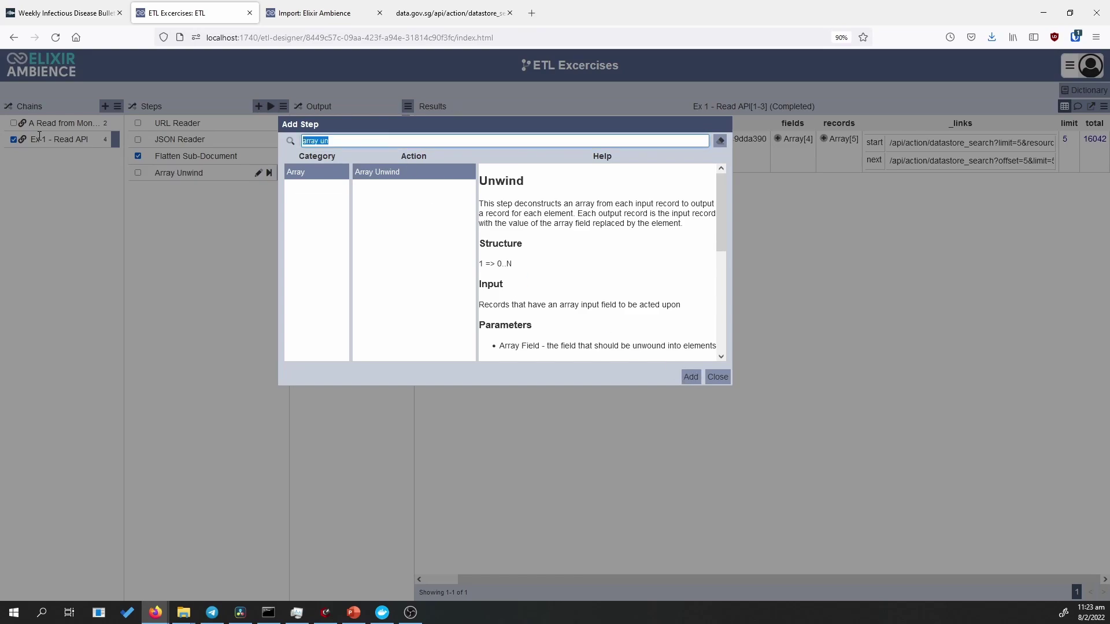
# Add a second Flatten Sub-Document step after the Array Unwind step and close the step chooser.
pyautogui.write('flatten')
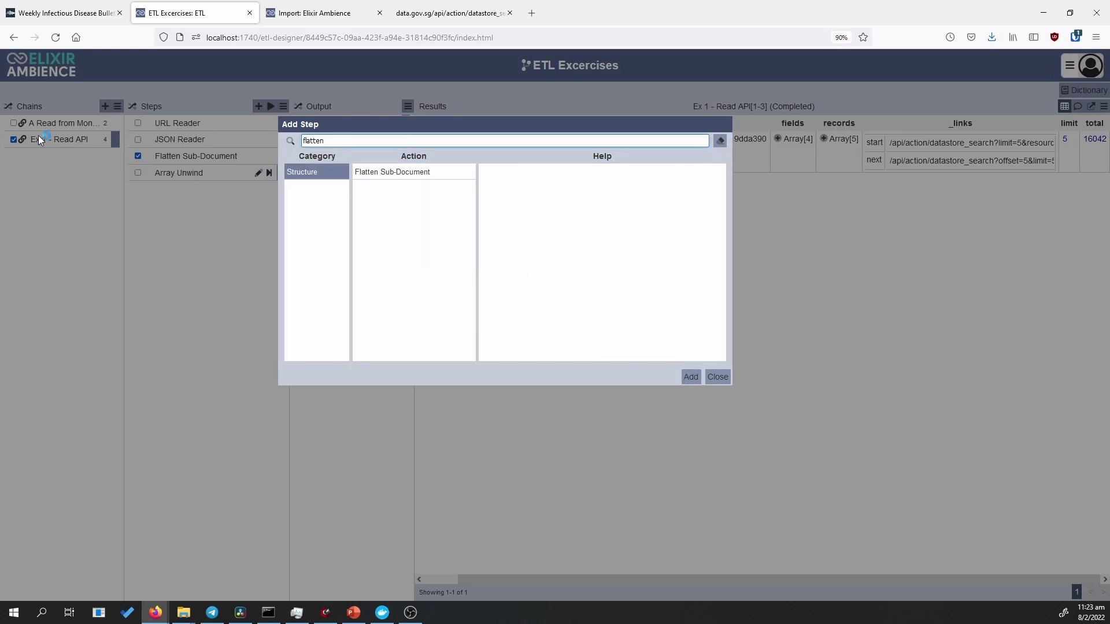
pyautogui.click(388, 173)
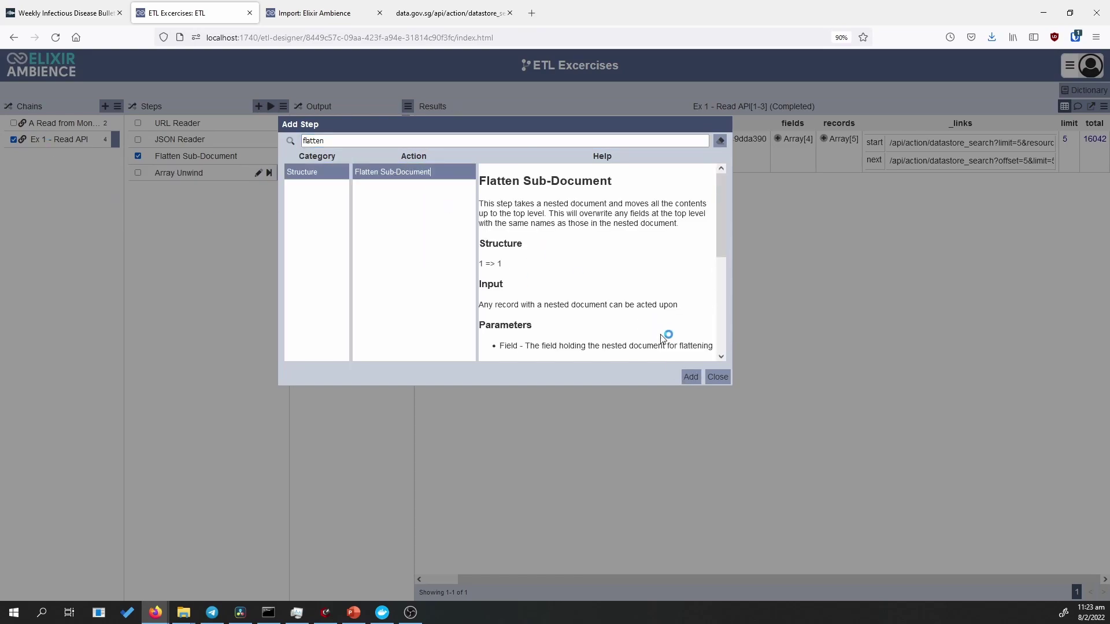
pyautogui.click(692, 377)
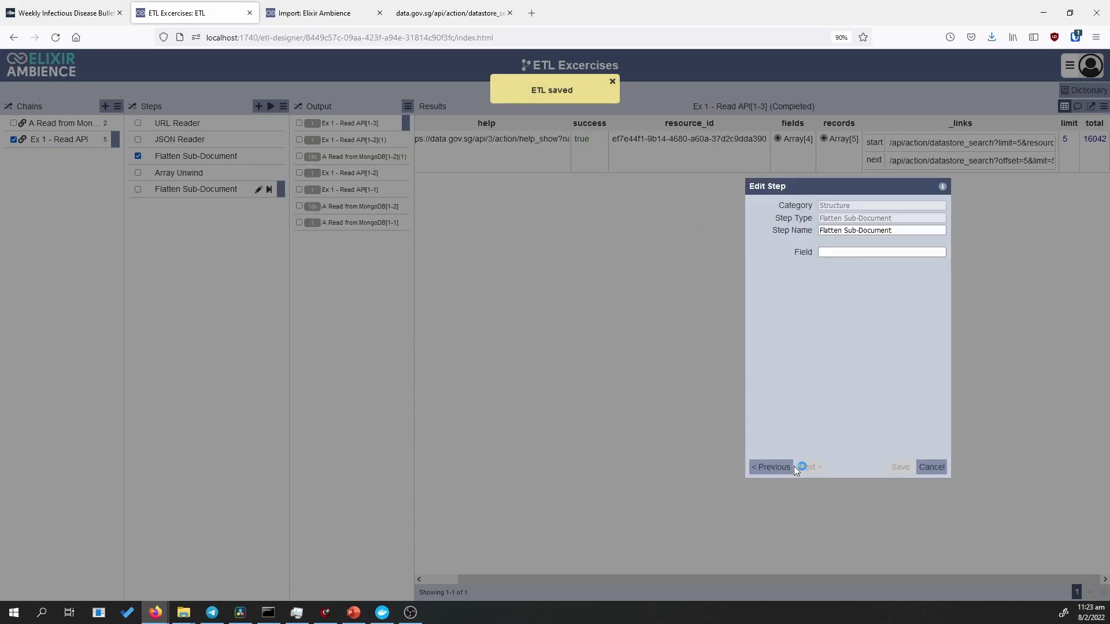
# Set the field of both the Array Unwind step and the second Flatten Sub-Document step to records, and save.
pyautogui.click(777, 469)
pyautogui.click(854, 251)
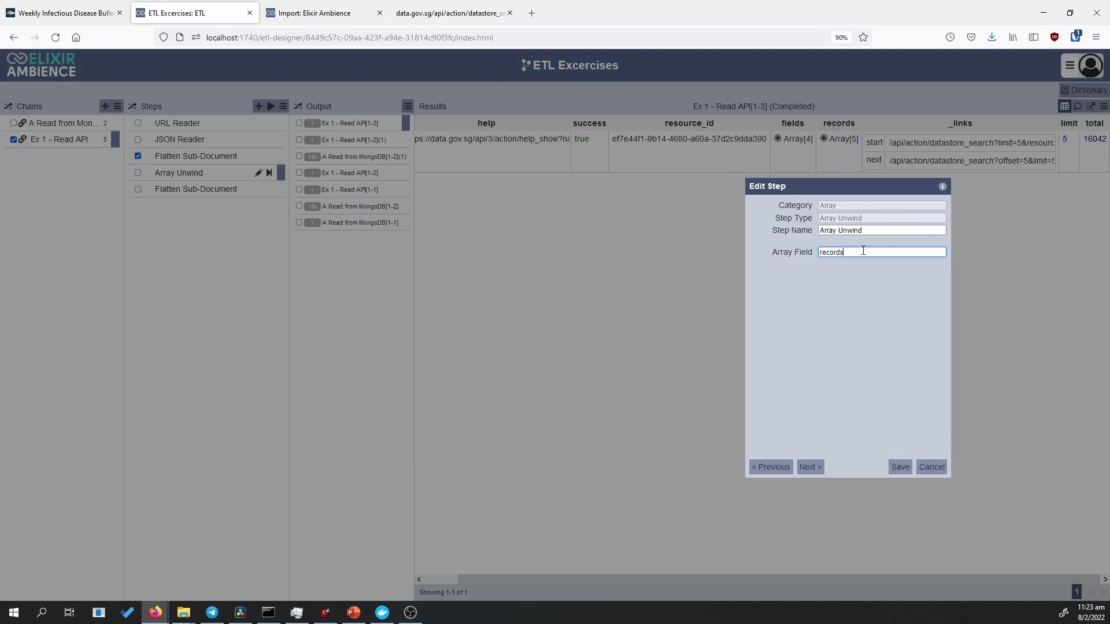
pyautogui.hotkey('ctrl', 'a')
pyautogui.click(810, 466)
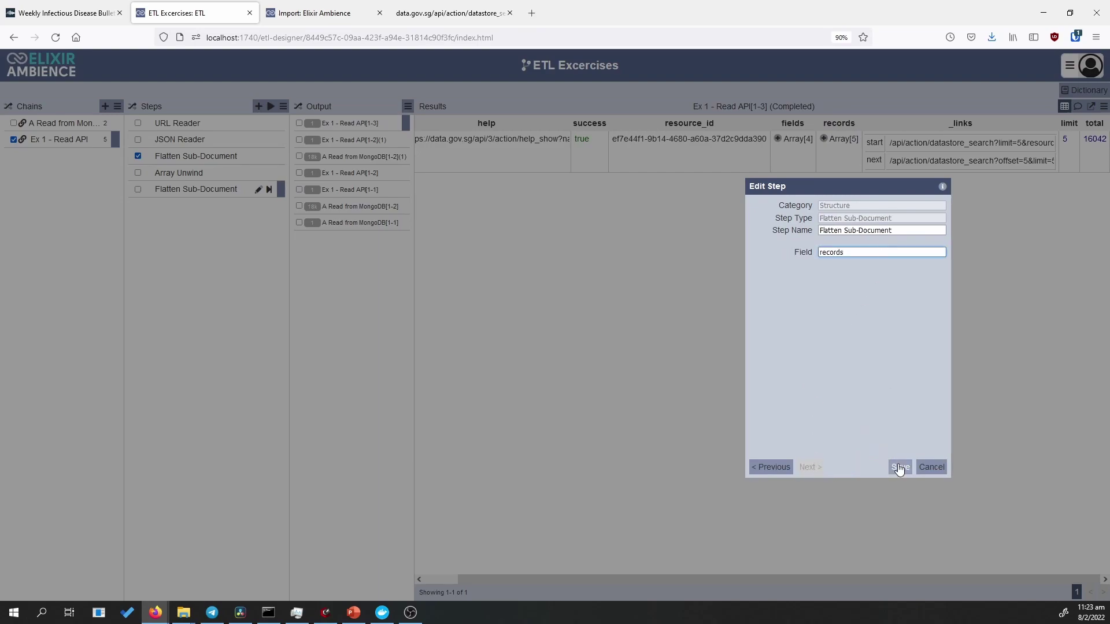
pyautogui.click(900, 467)
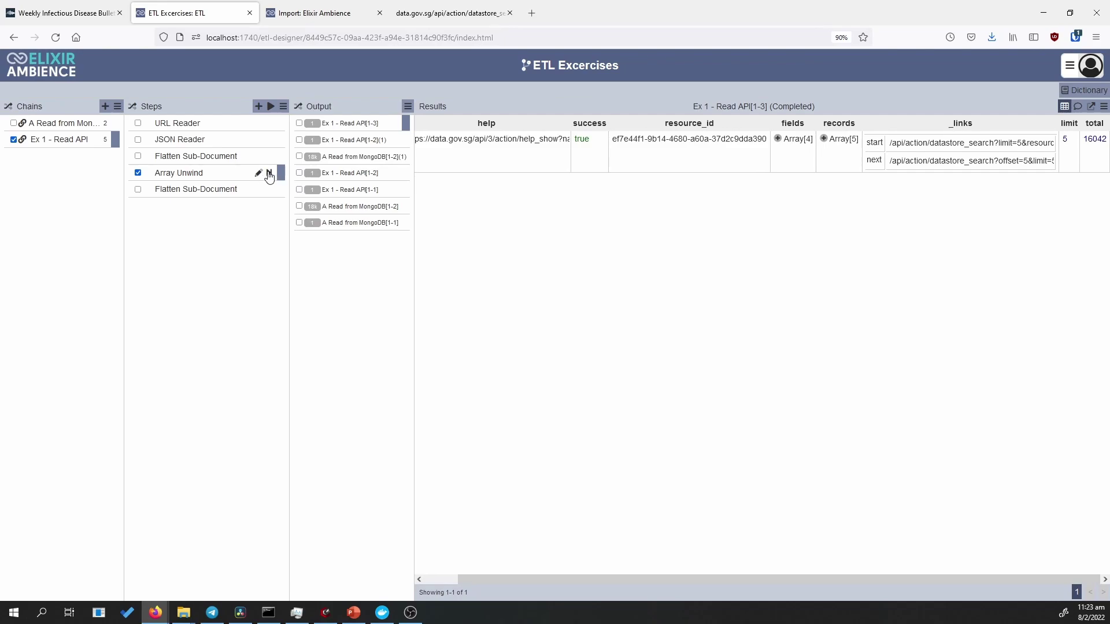
# Run the chain up to the first Flatten Sub-Document and Array Unwind steps, comparing the records field in their outputs.
pyautogui.click(269, 173)
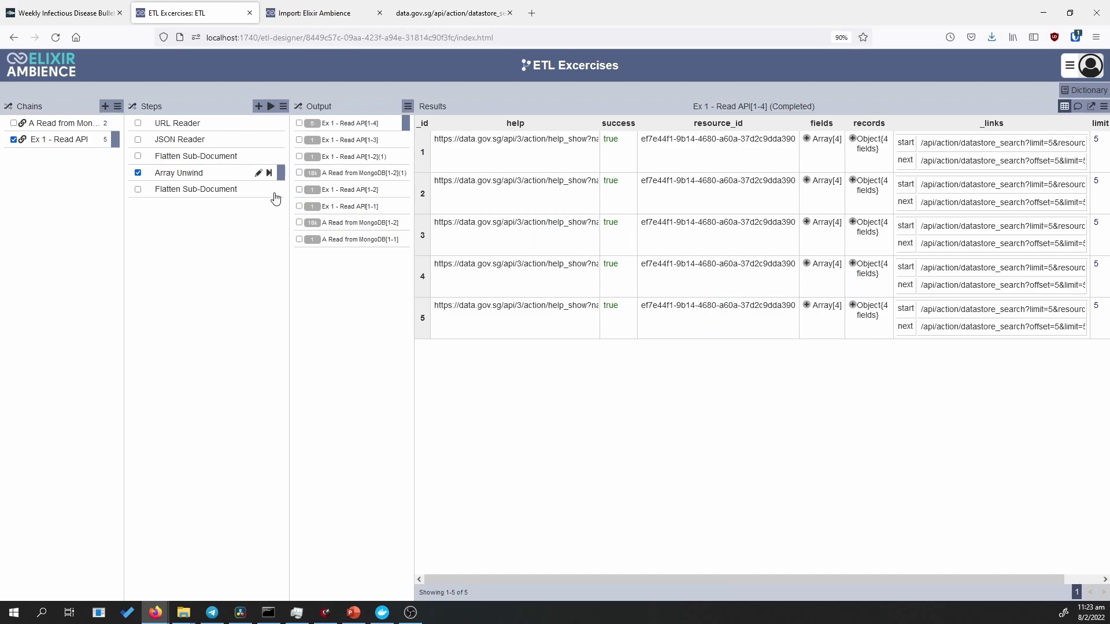
pyautogui.click(269, 156)
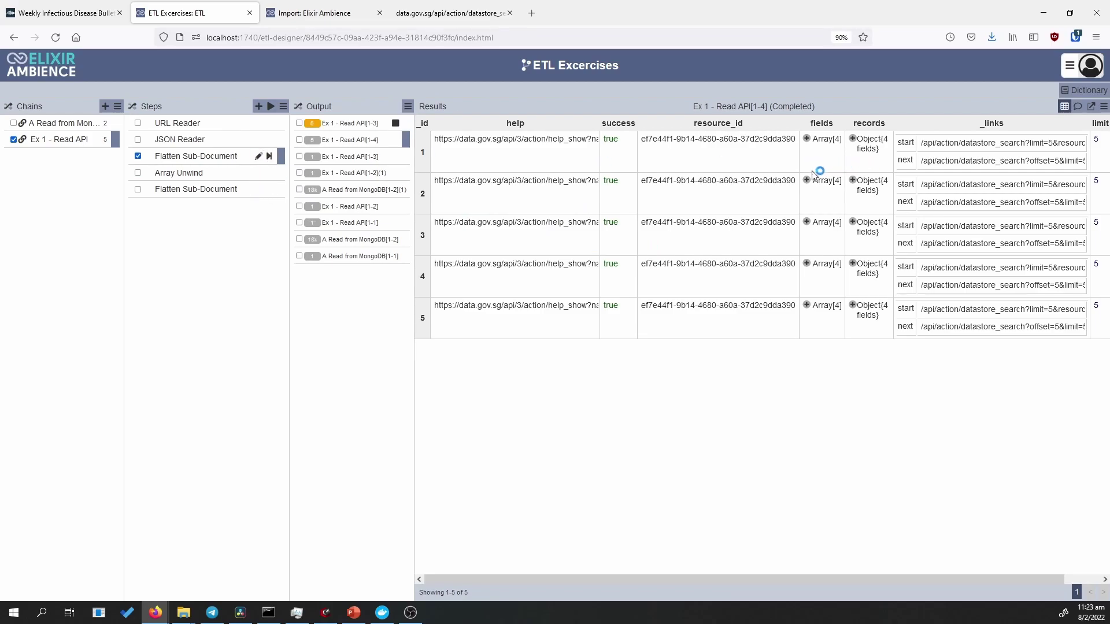
pyautogui.click(852, 139)
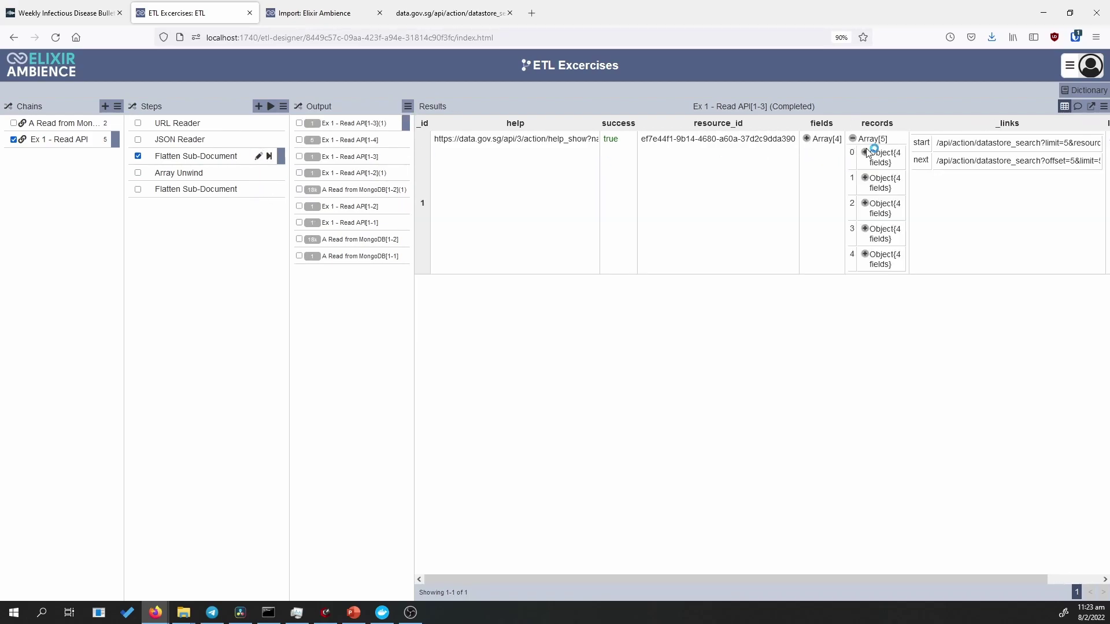
pyautogui.click(865, 152)
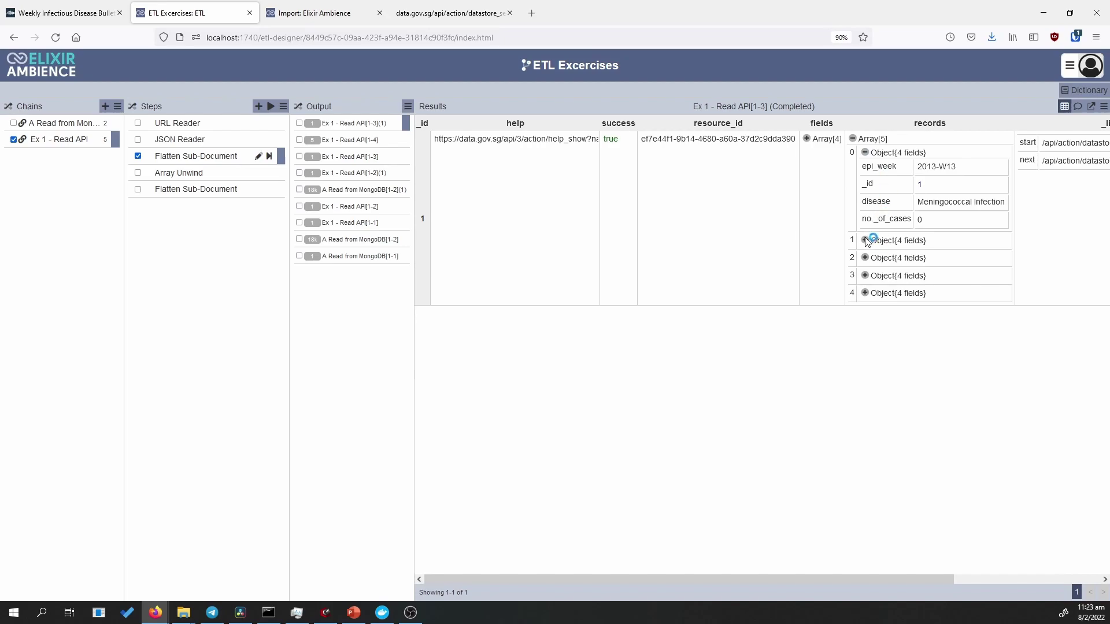
pyautogui.click(269, 174)
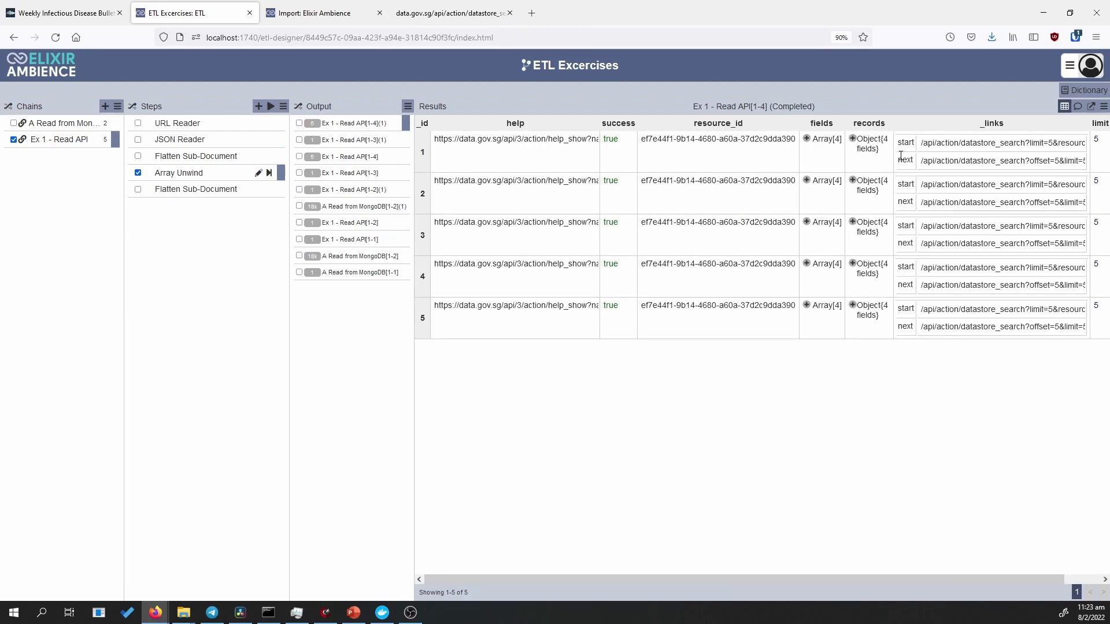
pyautogui.click(853, 140)
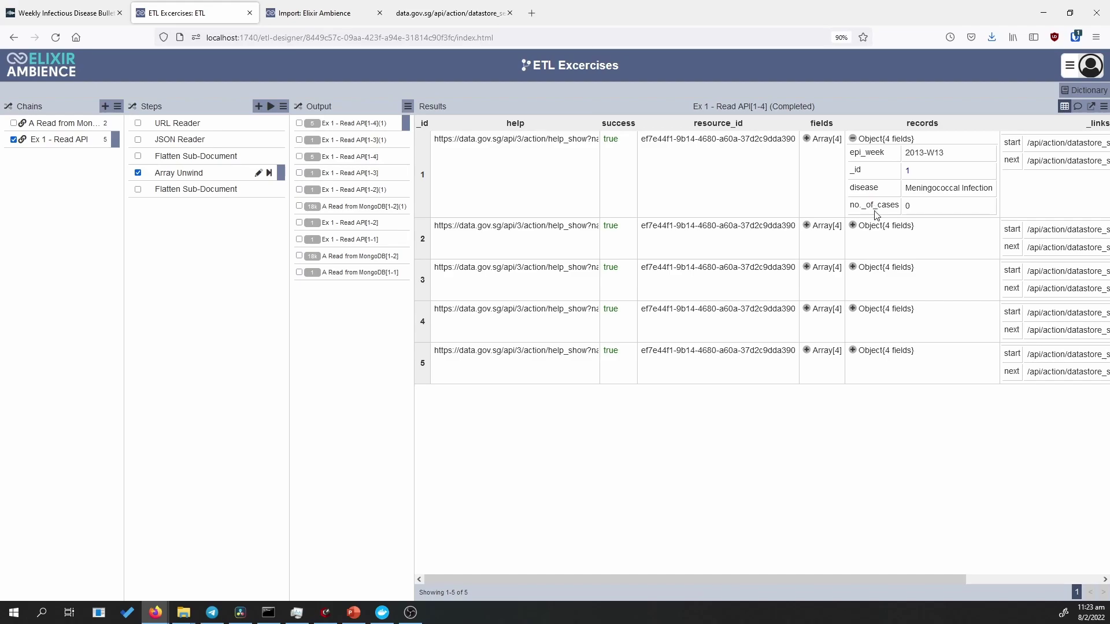
# Check that the second Flatten Sub-Document step uses the records field, save it, and run the chain up to it.
pyautogui.click(252, 195)
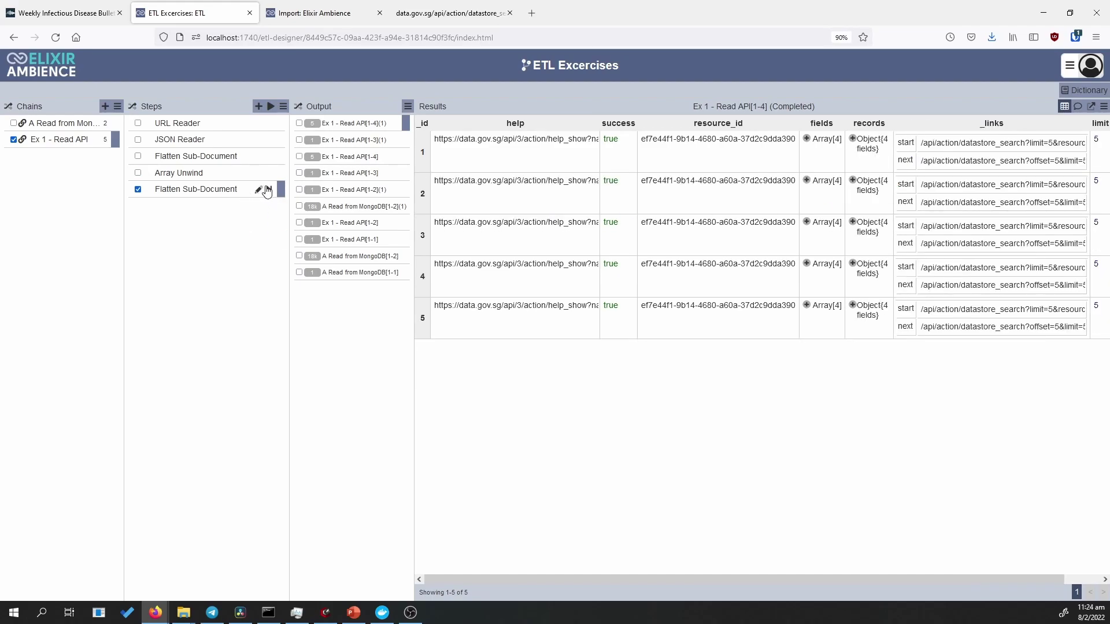
pyautogui.click(258, 189)
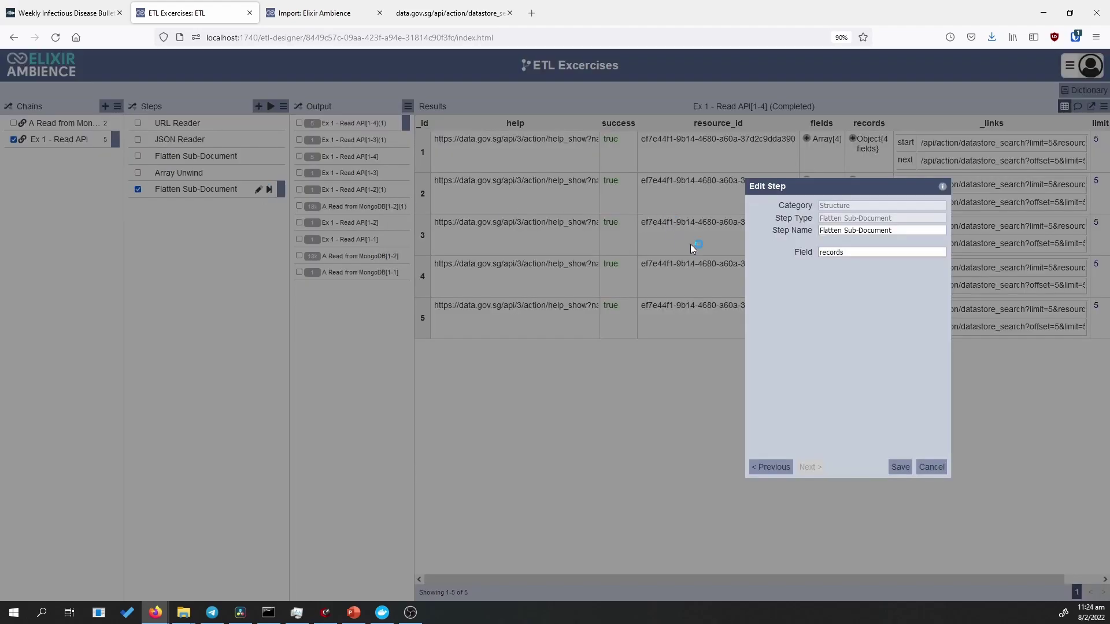
pyautogui.doubleClick(853, 254)
pyautogui.click(900, 467)
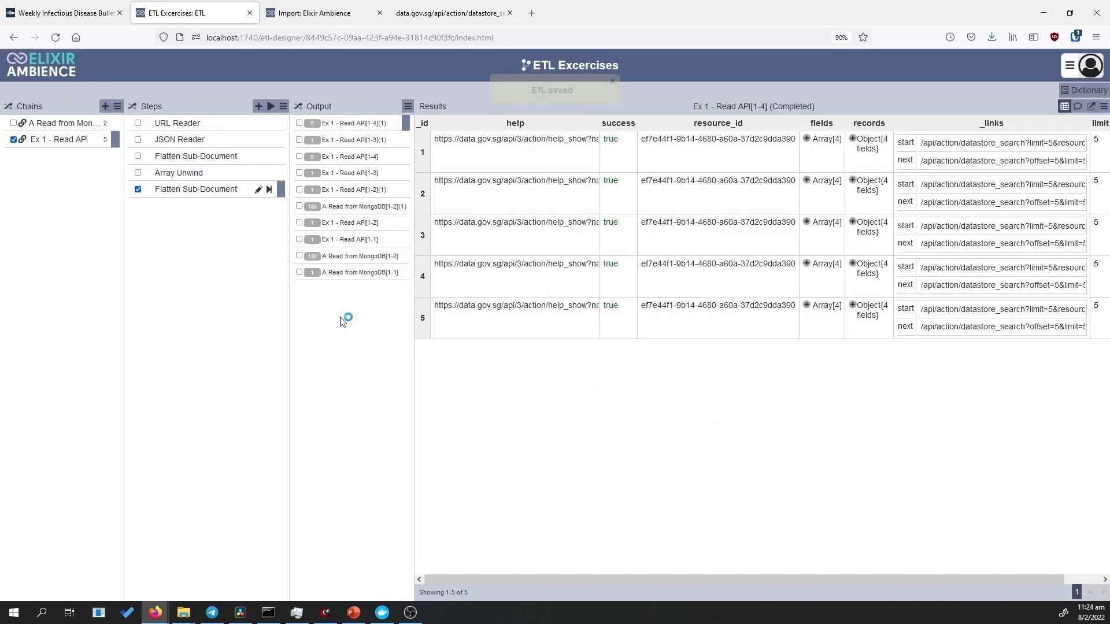
pyautogui.hscroll(5, 887, 549)
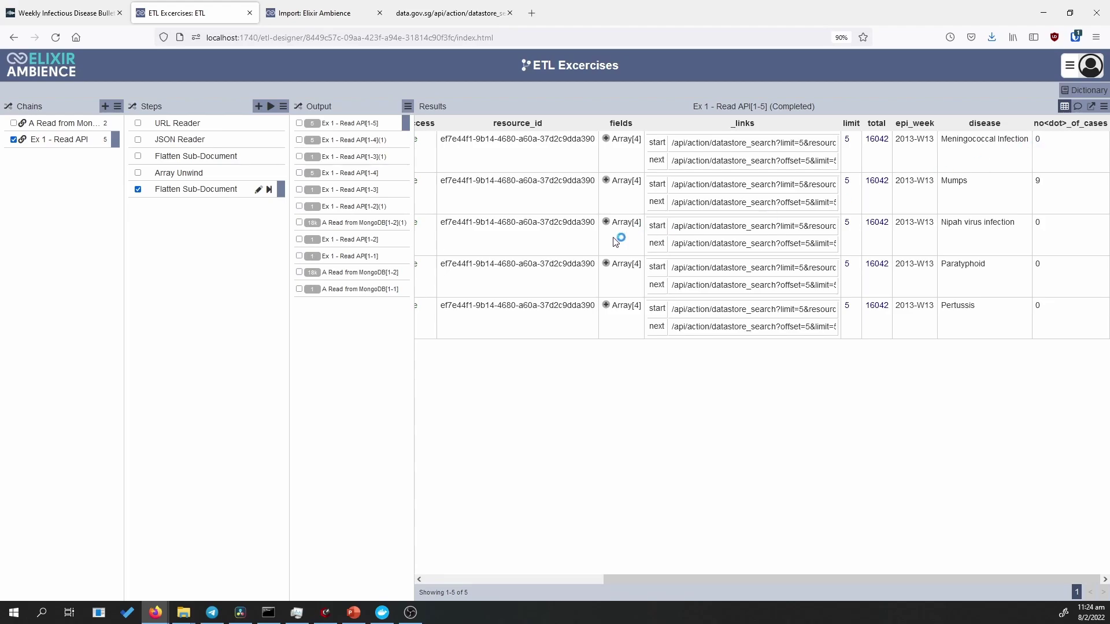
pyautogui.hscroll(5, 830, 584)
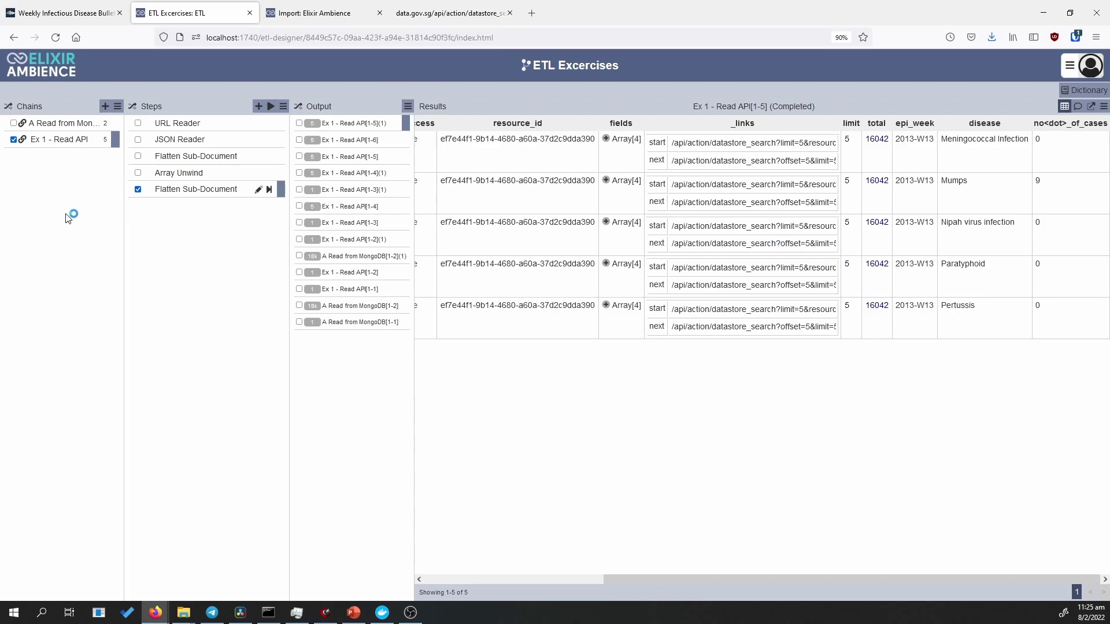
# Add a Retain Fields step at the end of the Ex 1 - Read API chain and close the step chooser.
pyautogui.click(258, 106)
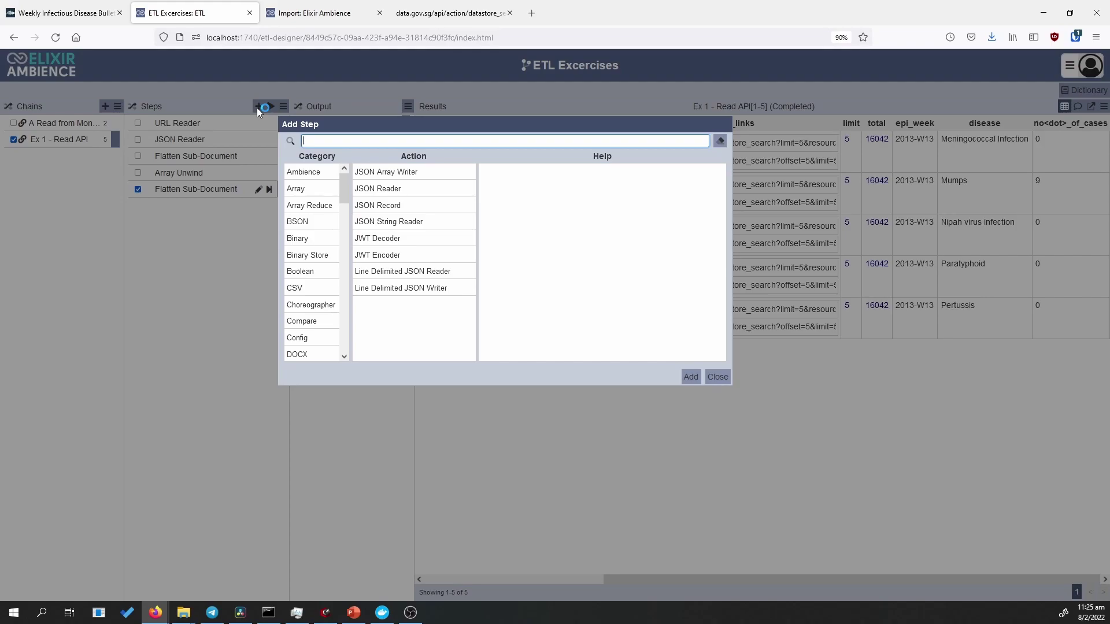
pyautogui.write('retain fiel')
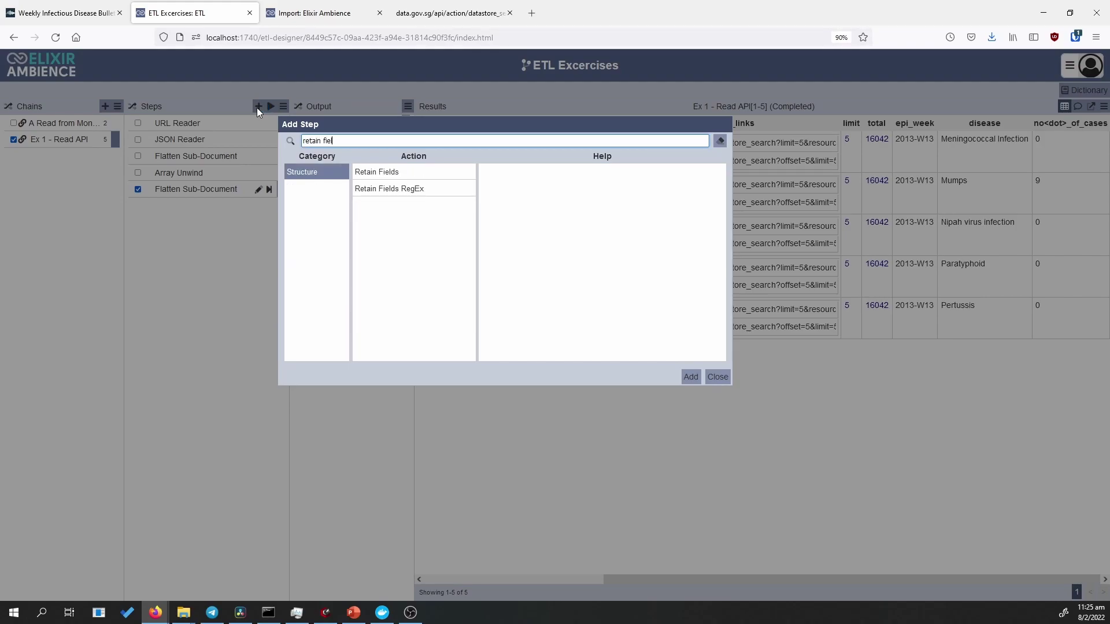
pyautogui.click(455, 172)
pyautogui.click(686, 375)
pyautogui.click(716, 376)
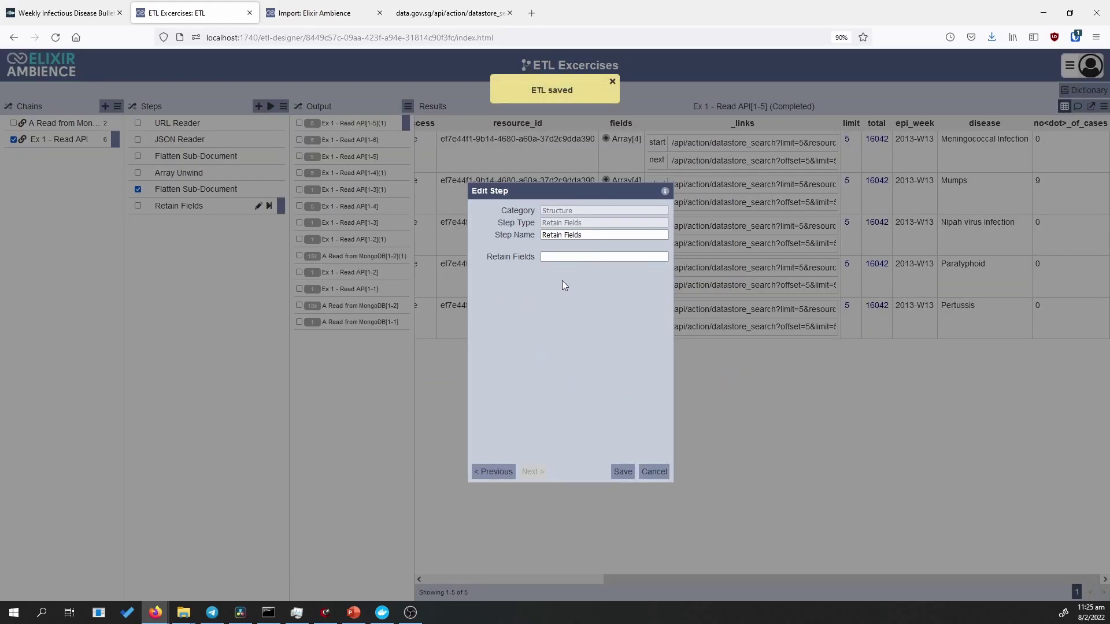
# Set the retained fields to epi_week, disease, no._of_cases, save the step, and run the chain up to it.
pyautogui.click(616, 255)
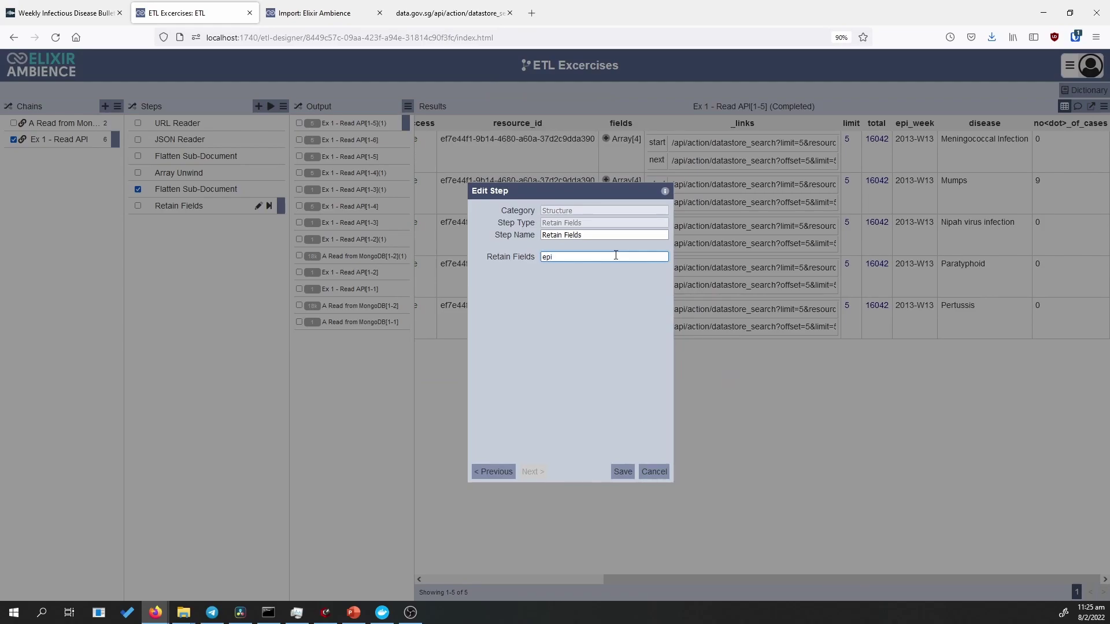
pyautogui.write('epi')
pyautogui.write('_week, disease, no._of_cases')
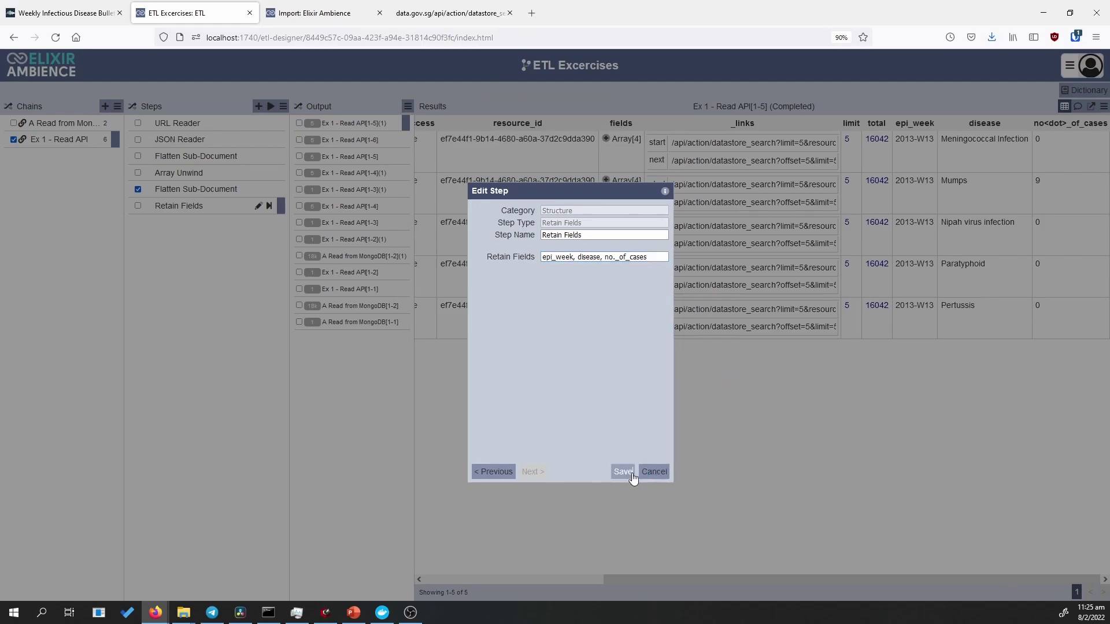
pyautogui.click(628, 473)
pyautogui.click(271, 205)
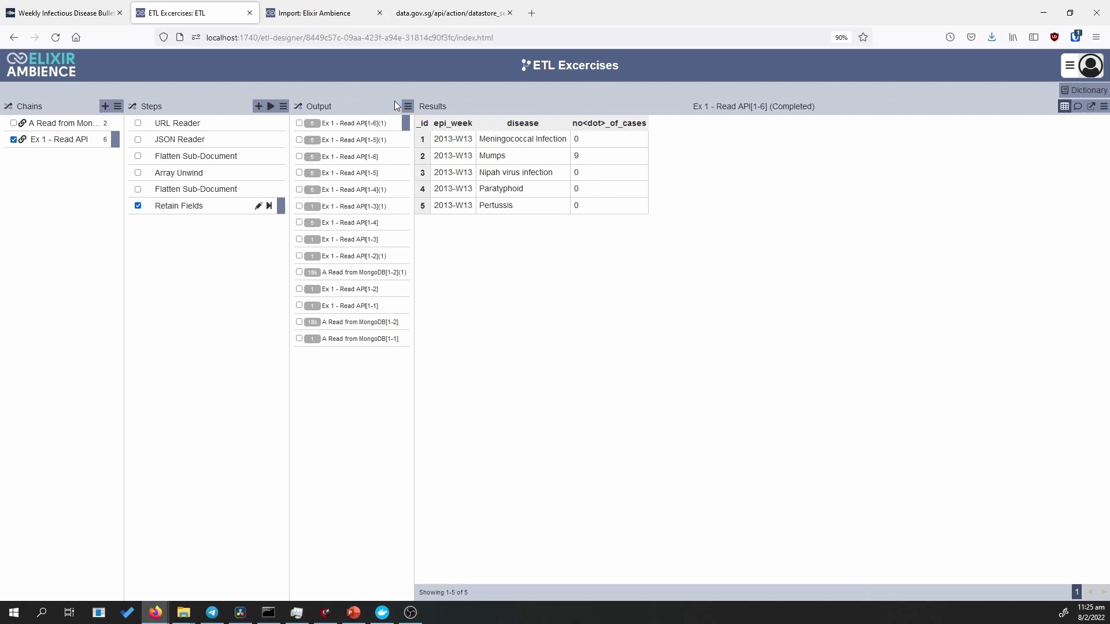
# Review the limit parameter in the URL Reader's URL, save the step, and rerun the chain up to the second Flatten Sub-Document step.
pyautogui.click(200, 124)
pyautogui.click(258, 123)
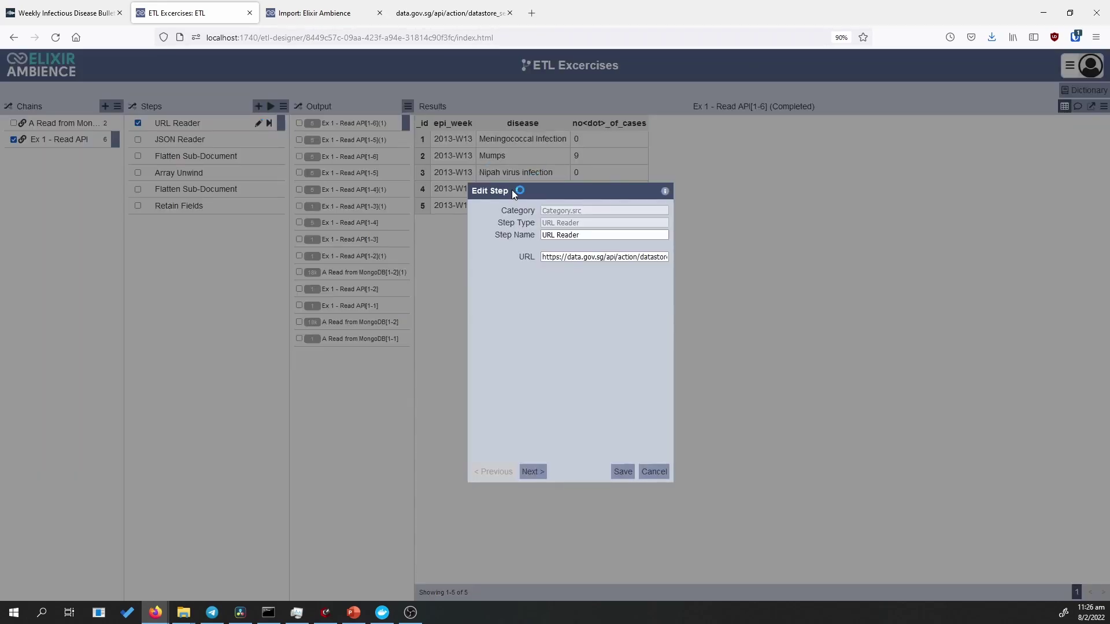
pyautogui.tripleClick(642, 257)
pyautogui.press('End')
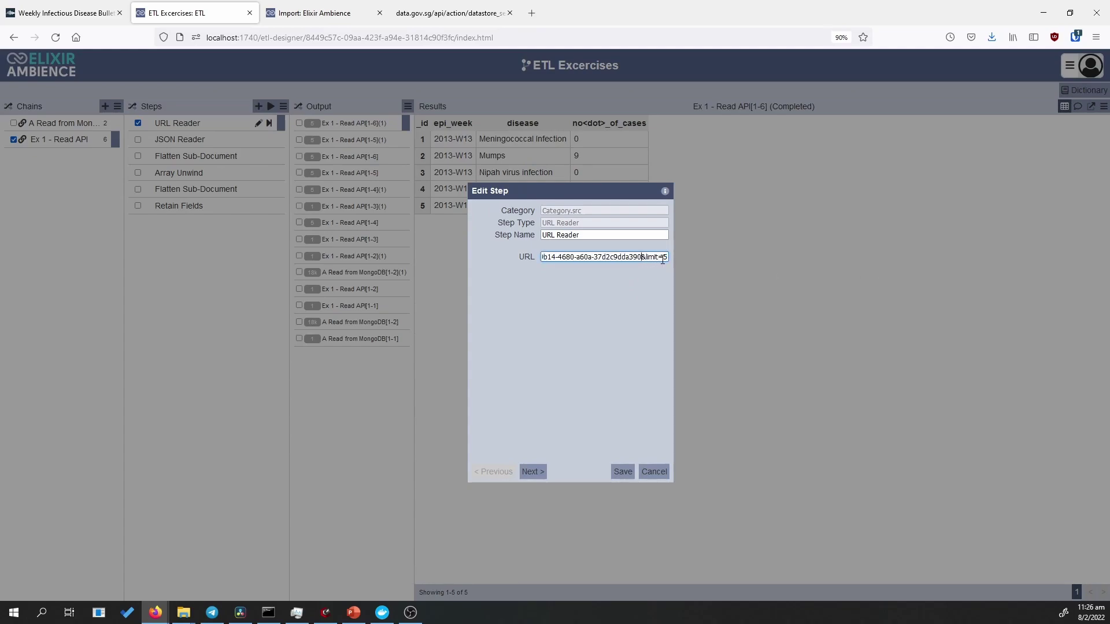
pyautogui.moveTo(663, 260); pyautogui.dragTo(668, 260)
pyautogui.click(621, 472)
pyautogui.click(271, 193)
pyautogui.click(269, 191)
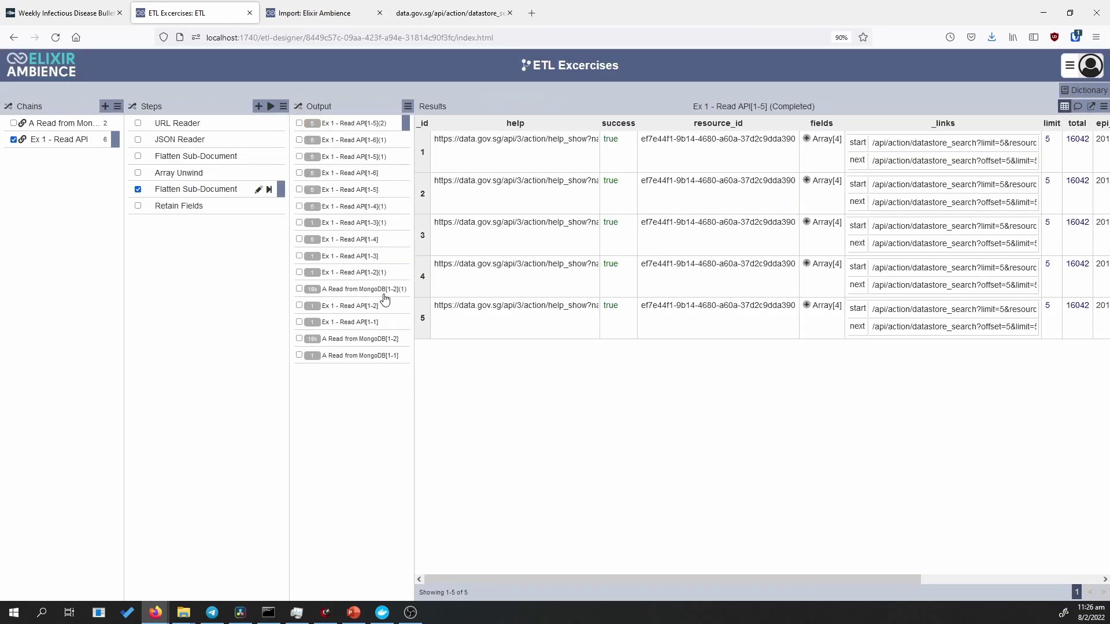
pyautogui.moveTo(758, 575); pyautogui.dragTo(892, 216)
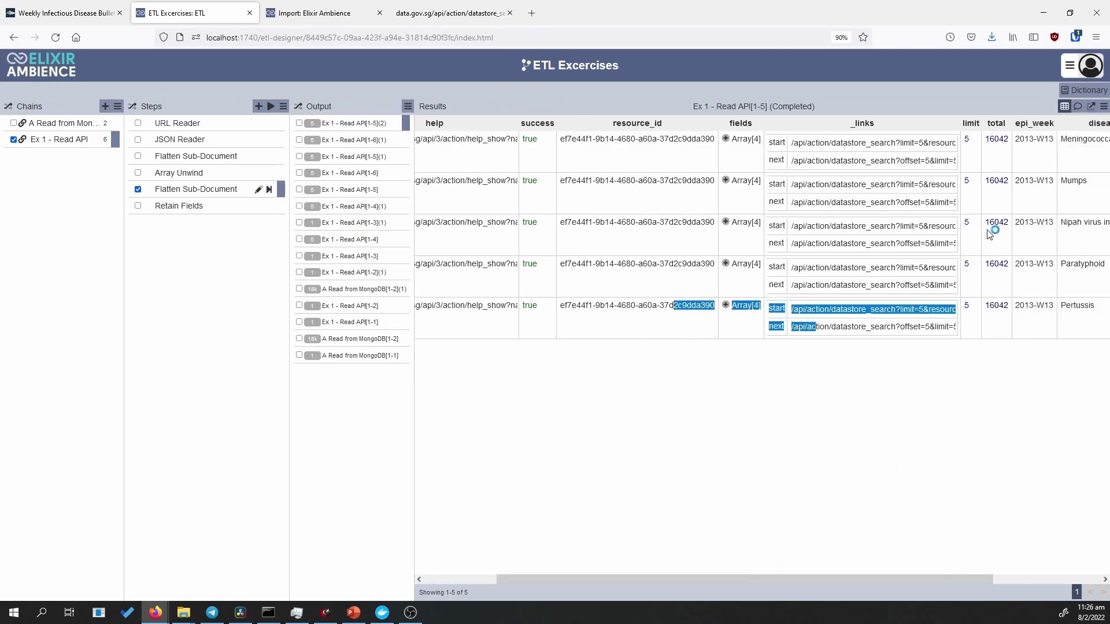
pyautogui.click(258, 107)
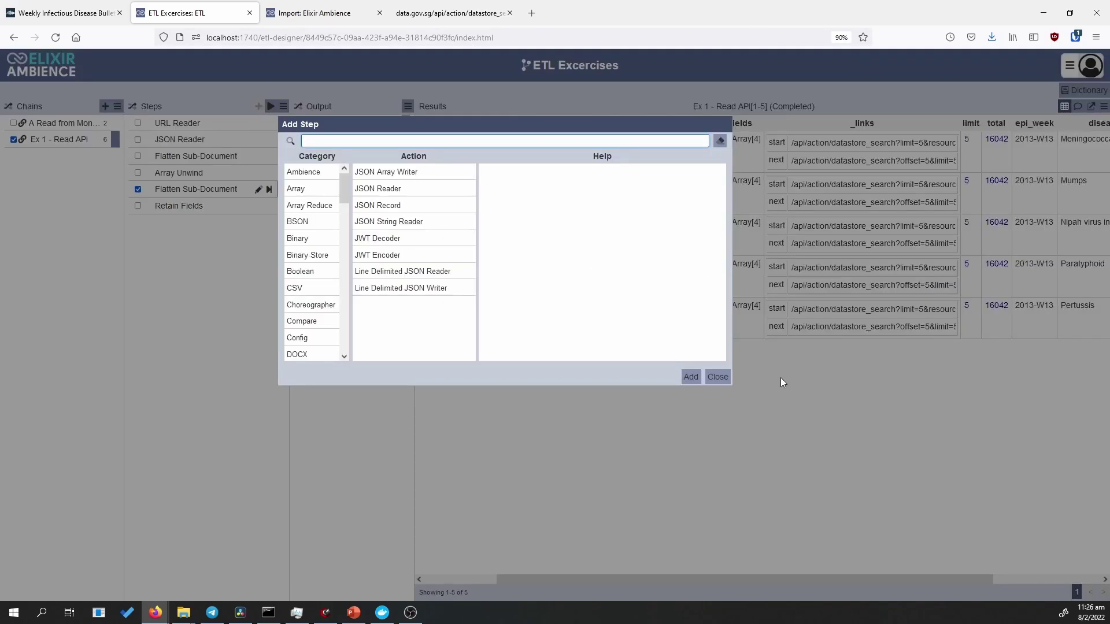
pyautogui.click(717, 377)
# Set the limit parameter in the URL Reader step's URL to 25000 and save the step.
pyautogui.click(248, 123)
pyautogui.click(257, 123)
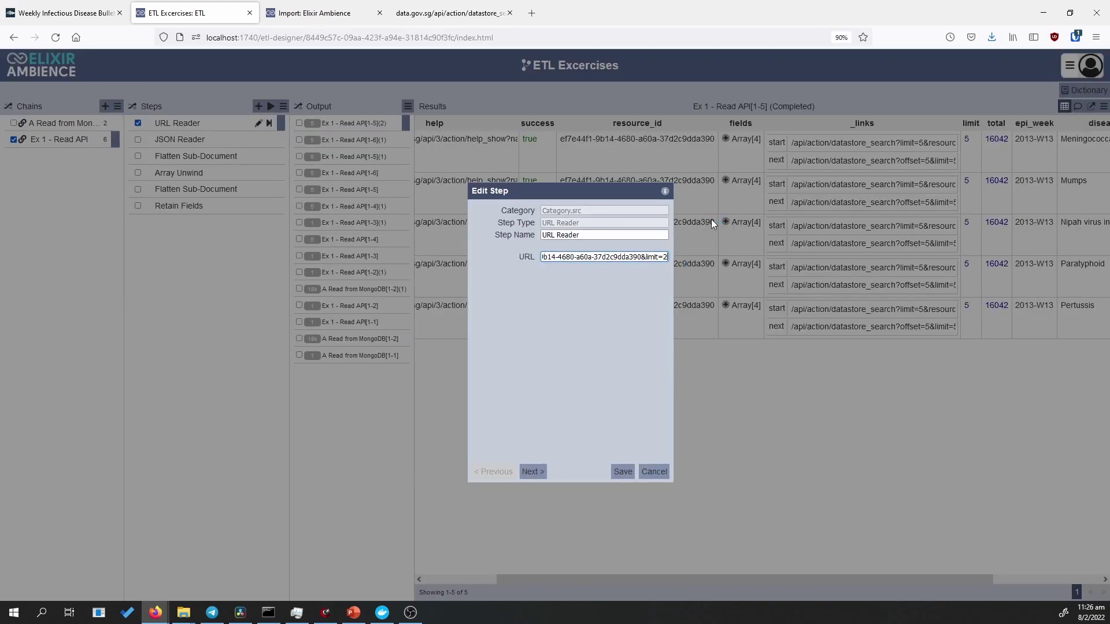
pyautogui.write('5000')
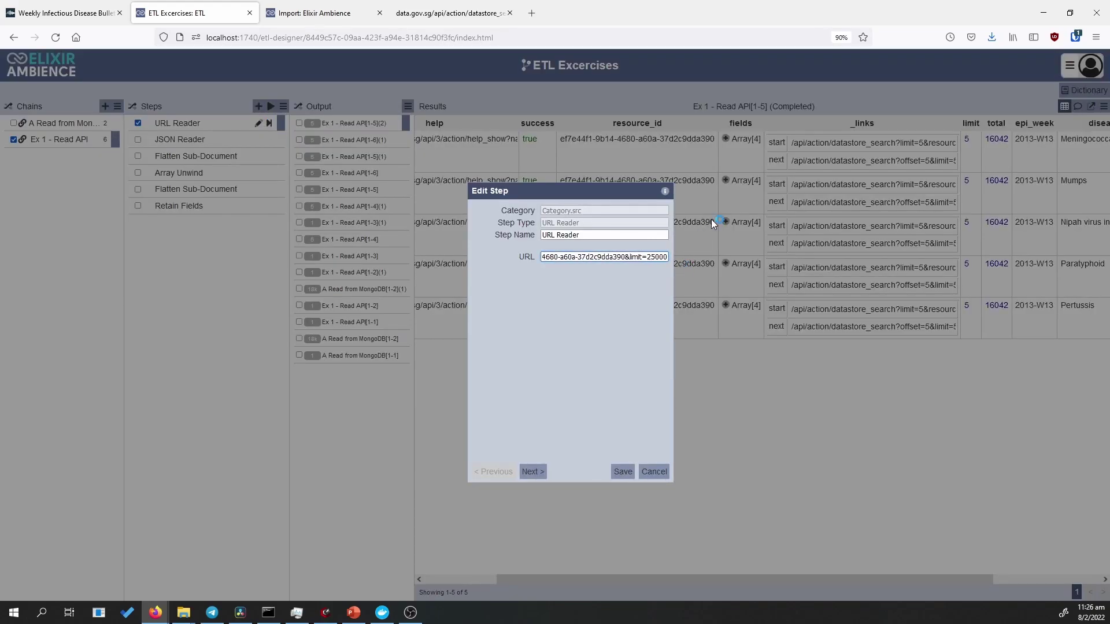
pyautogui.click(633, 471)
# Run the Ex 1 - Read API chain up to the Retain Fields step and look through the resulting records.
pyautogui.click(254, 210)
pyautogui.click(274, 207)
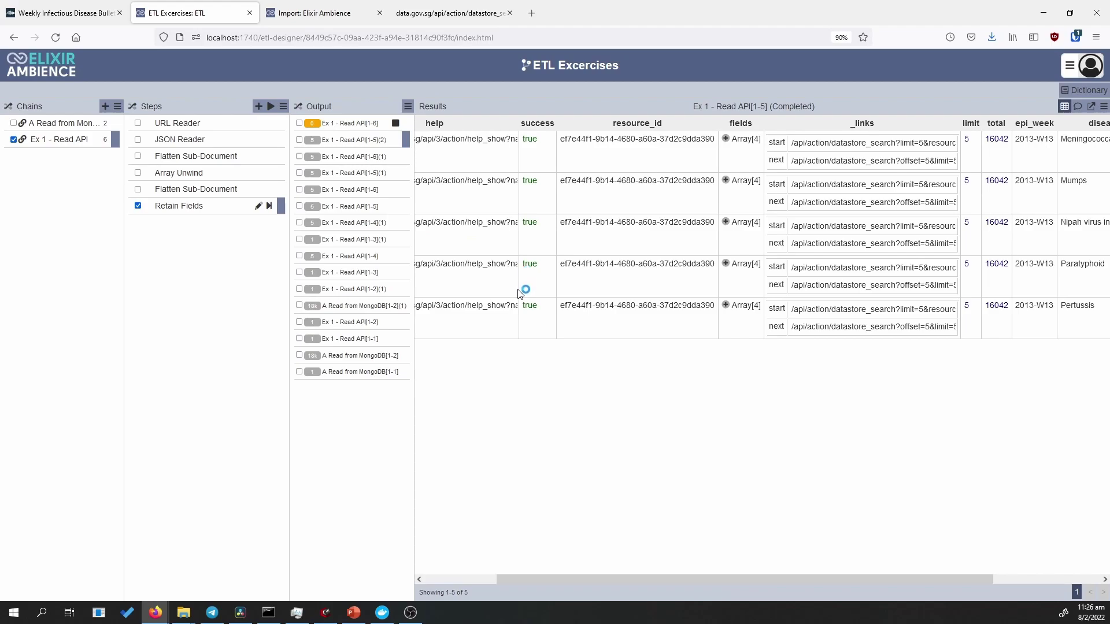
pyautogui.scroll(-7, 630, 342)
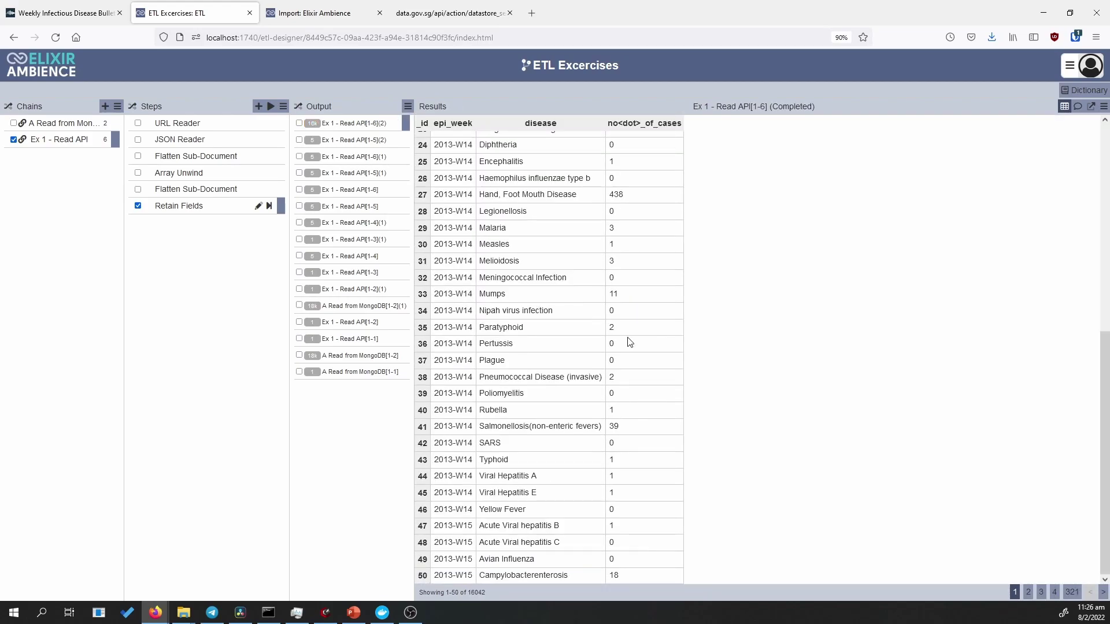
pyautogui.scroll(7, 763, 442)
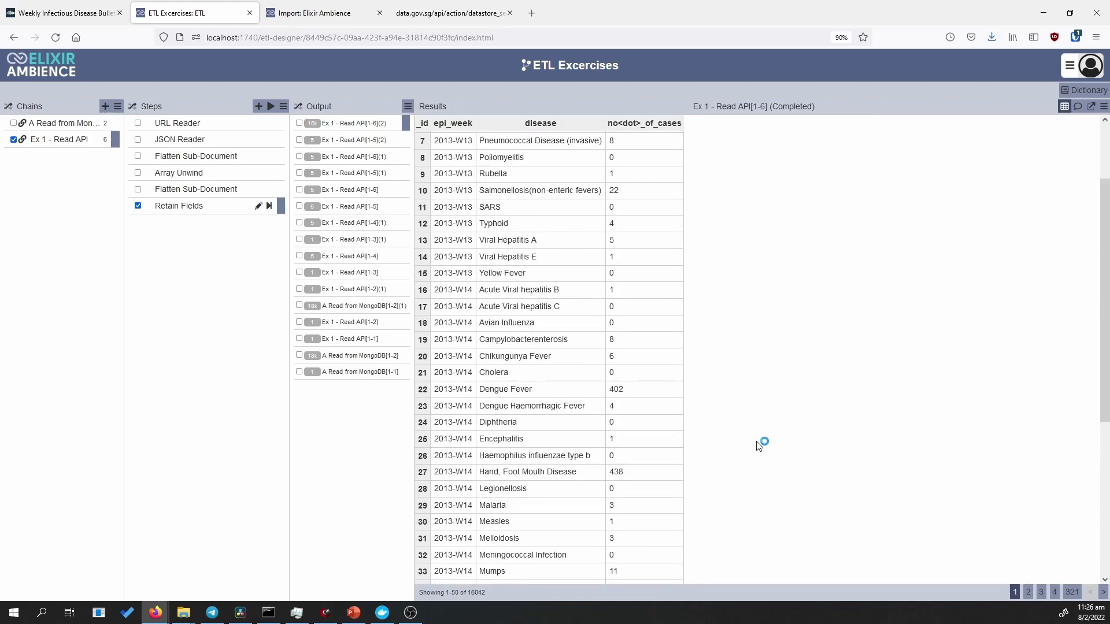
# Run the A Read from MongoDB chain up to its MongoDB Reader step to compare its output with the API data.
pyautogui.click(82, 122)
pyautogui.click(270, 139)
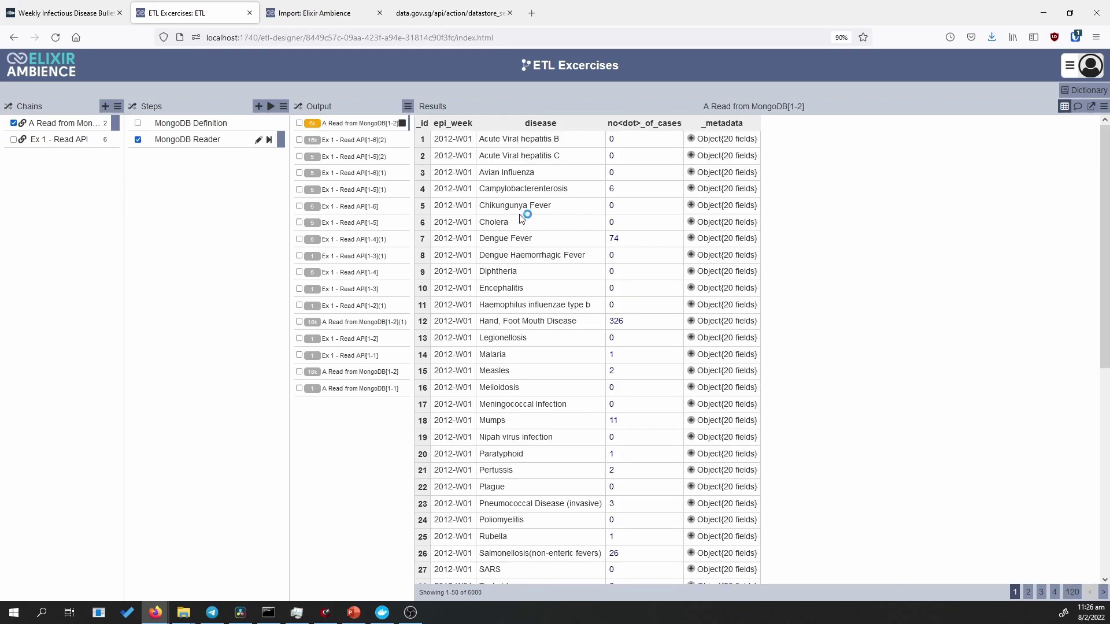